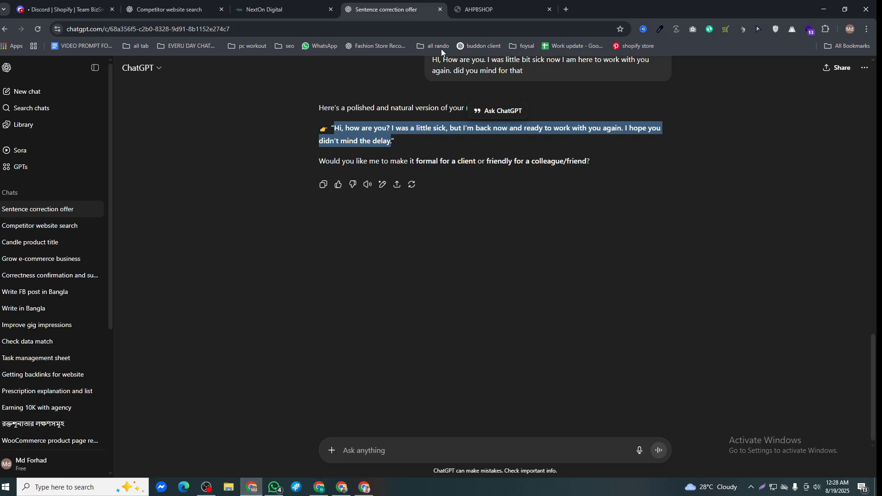
# Open shopify.com in a new browser tab and start the free signup with the first saved account.
pyautogui.click(564, 6)
pyautogui.write('shop')
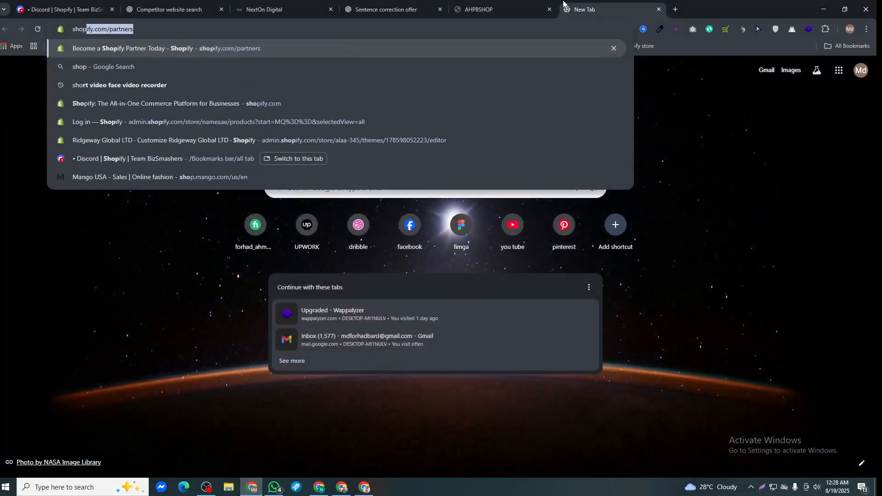
pyautogui.click(111, 29)
pyautogui.press('BackSpace')
pyautogui.press('Return')
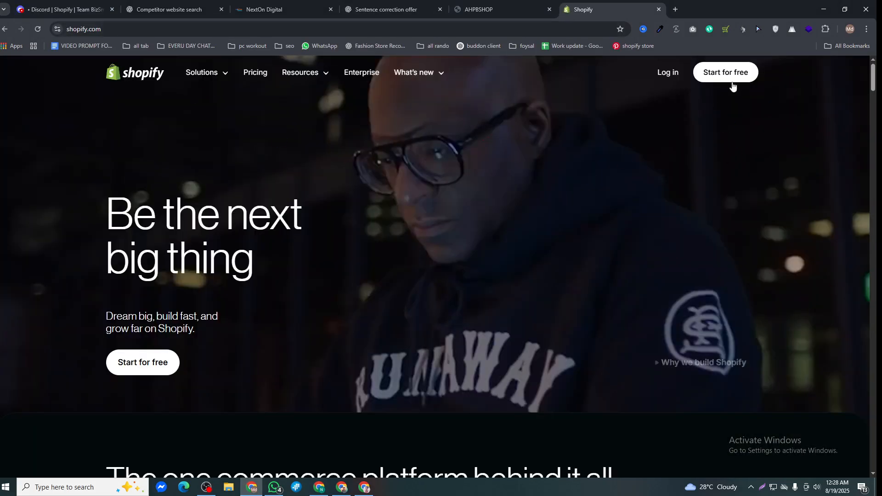
pyautogui.click(725, 82)
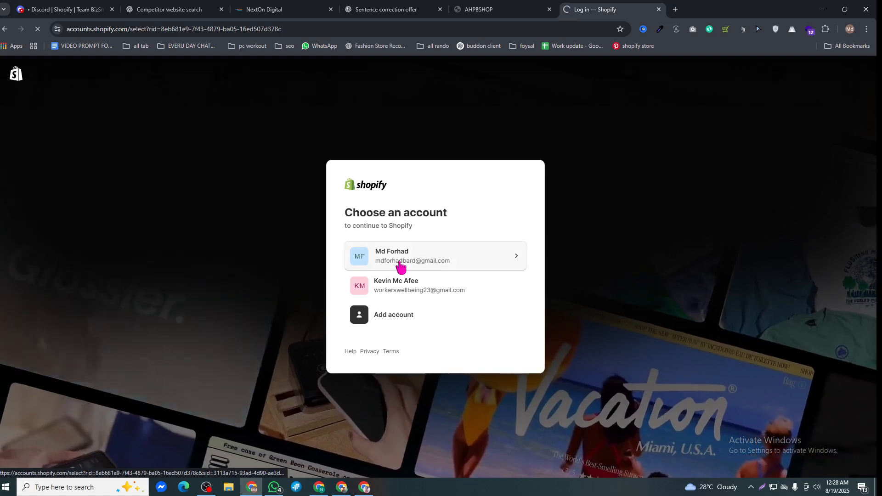
pyautogui.click(406, 266)
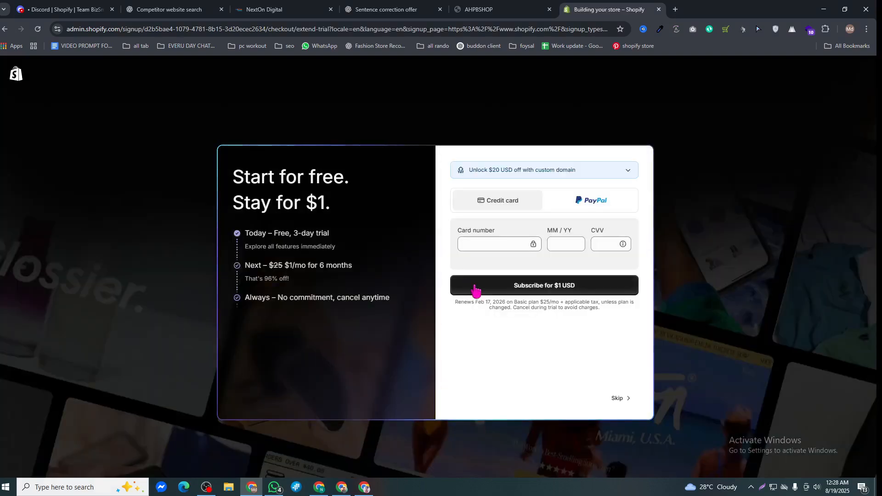
# Examine the trial offer's terms and the first and last name fields of the credit card payment form.
pyautogui.moveTo(228, 173); pyautogui.dragTo(332, 212)
pyautogui.click(350, 243)
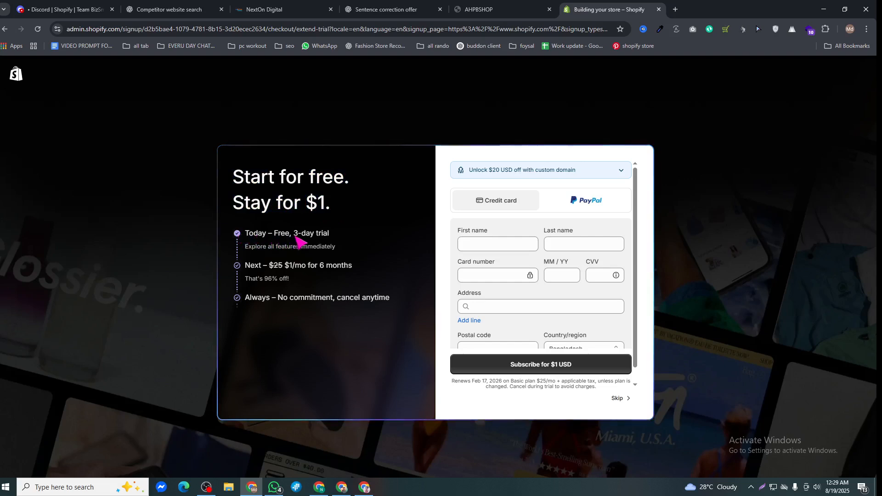
pyautogui.moveTo(295, 236); pyautogui.dragTo(360, 240)
pyautogui.click(305, 266)
pyautogui.moveTo(350, 299); pyautogui.dragTo(375, 330)
pyautogui.click(362, 271)
pyautogui.click(499, 244)
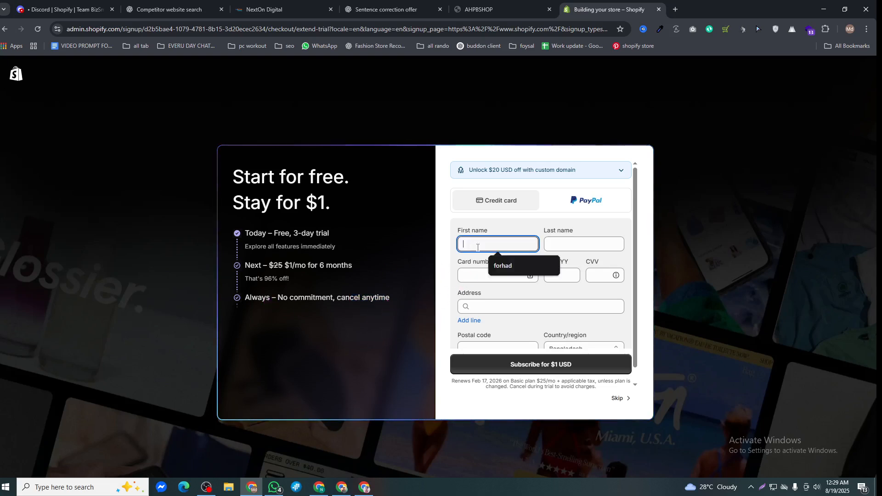
pyautogui.click(602, 249)
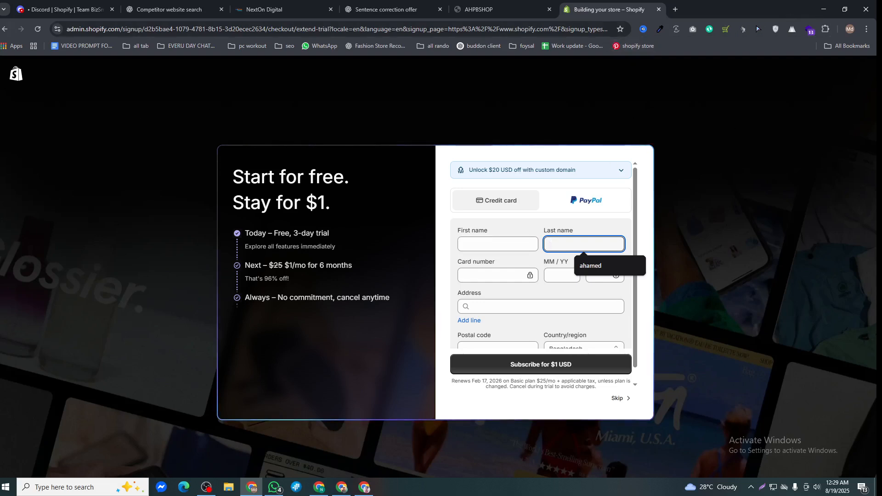
# Open the Shopify admin of the namesae store in a new browser tab and go to its home page.
pyautogui.click(674, 8)
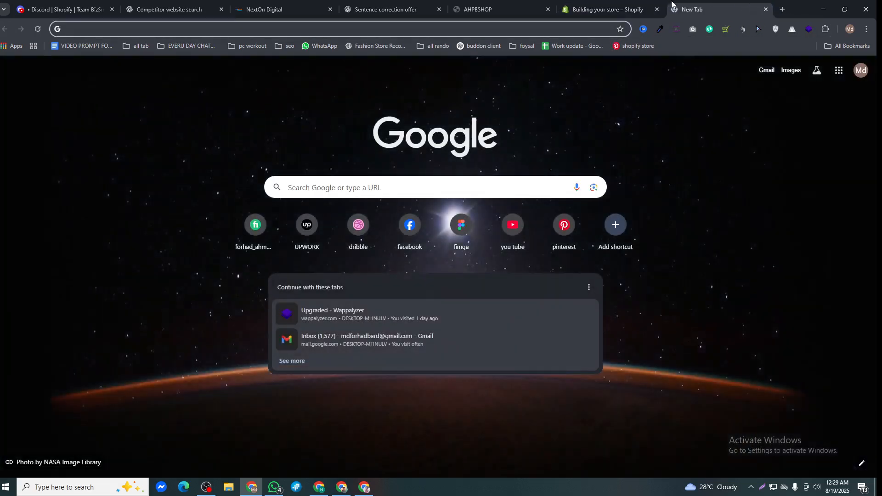
pyautogui.write('ad')
pyautogui.press('Return')
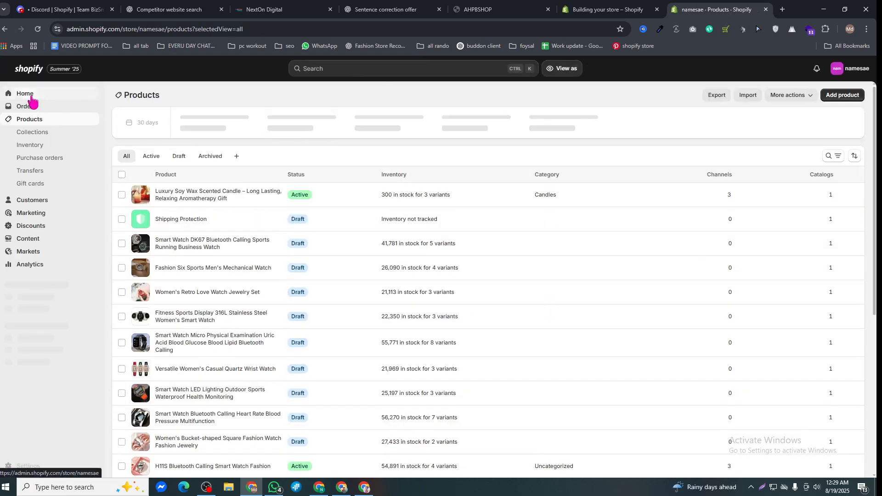
pyautogui.click(31, 97)
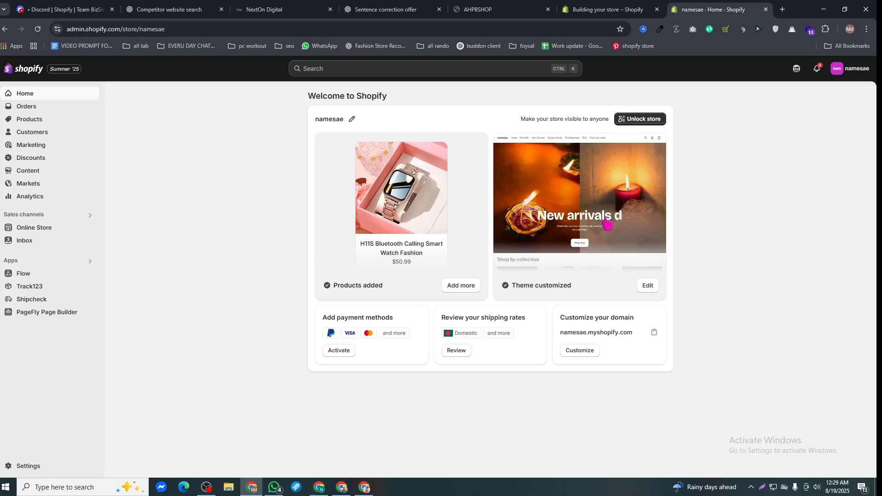
# Open the Luxury Soy Wax Scented Candle product and examine its title, description and the tone options for generating a description.
pyautogui.click(24, 122)
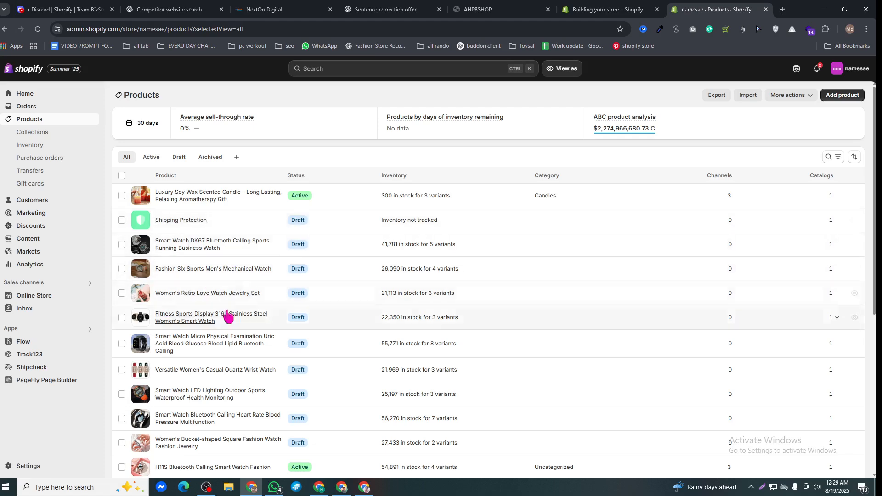
pyautogui.click(197, 196)
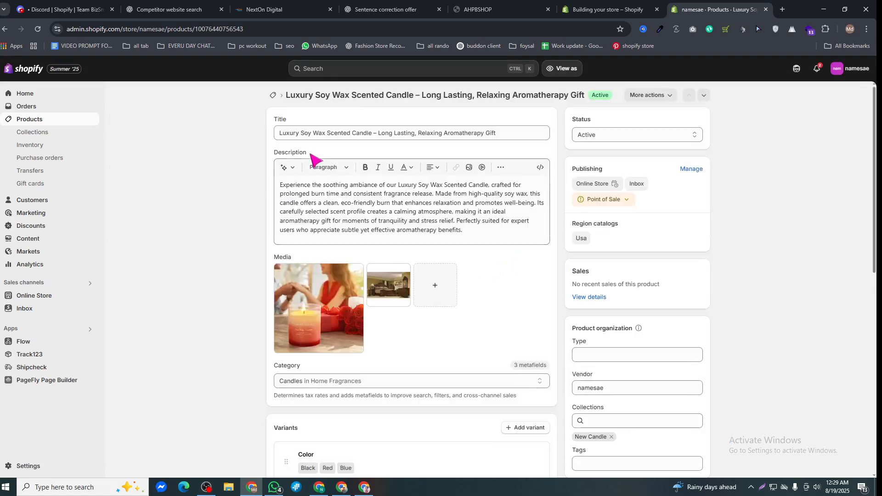
pyautogui.moveTo(282, 133); pyautogui.dragTo(484, 134)
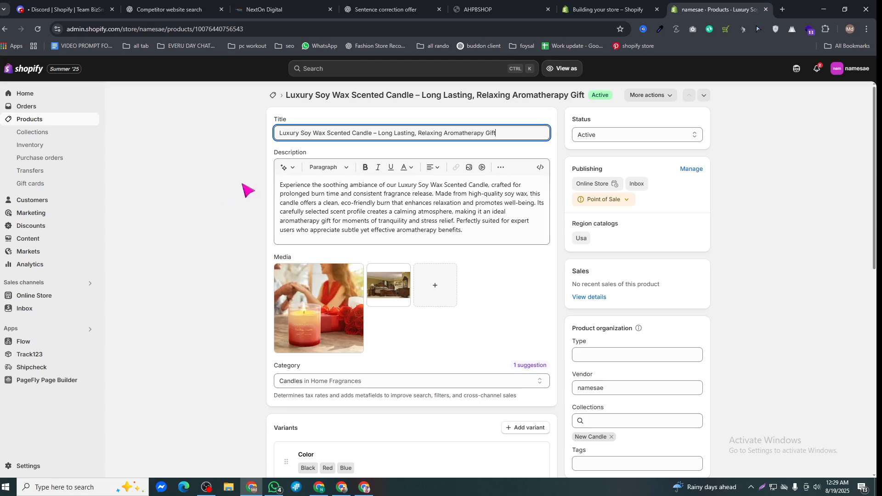
pyautogui.click(304, 222)
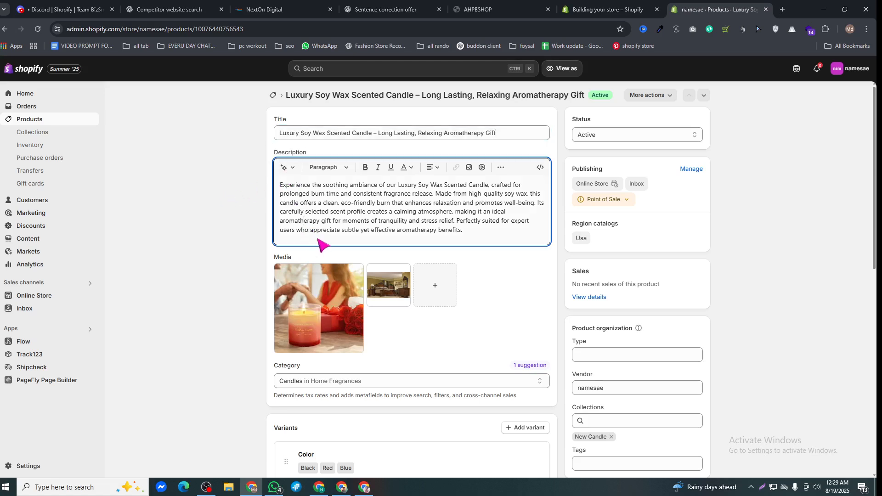
pyautogui.click(285, 168)
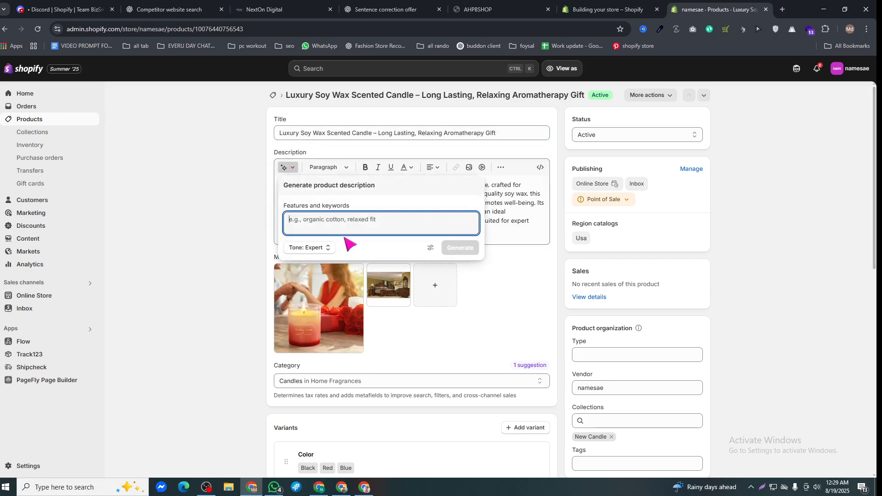
pyautogui.click(317, 248)
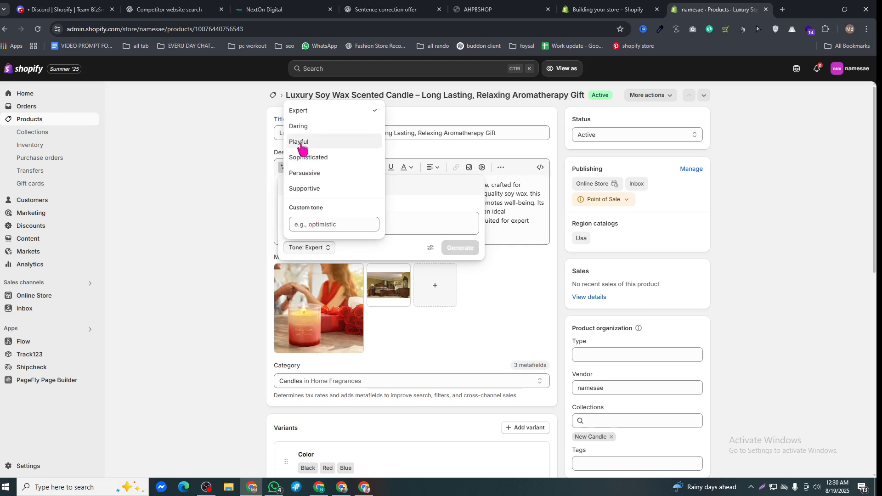
pyautogui.click(227, 161)
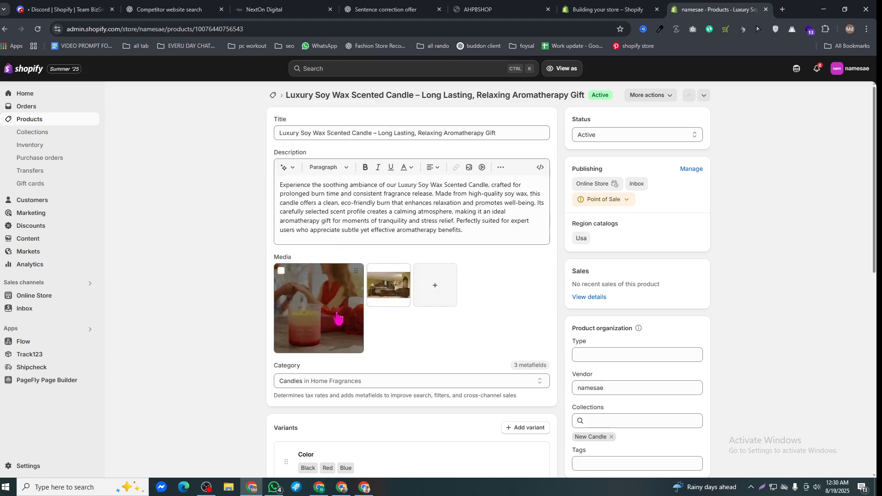
# Examine the candle product's media files, category, color variants, category metafields and search engine listing.
pyautogui.scroll(-2, 340, 239)
pyautogui.scroll(-2, 363, 237)
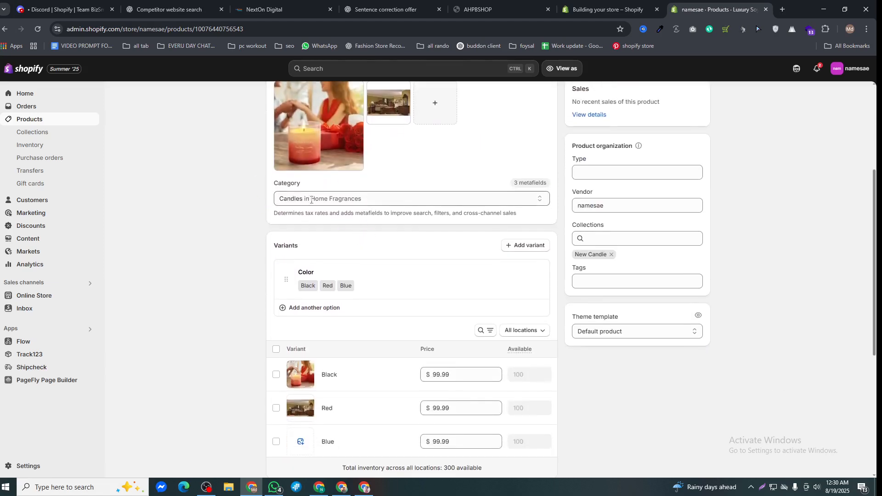
pyautogui.scroll(3, 322, 276)
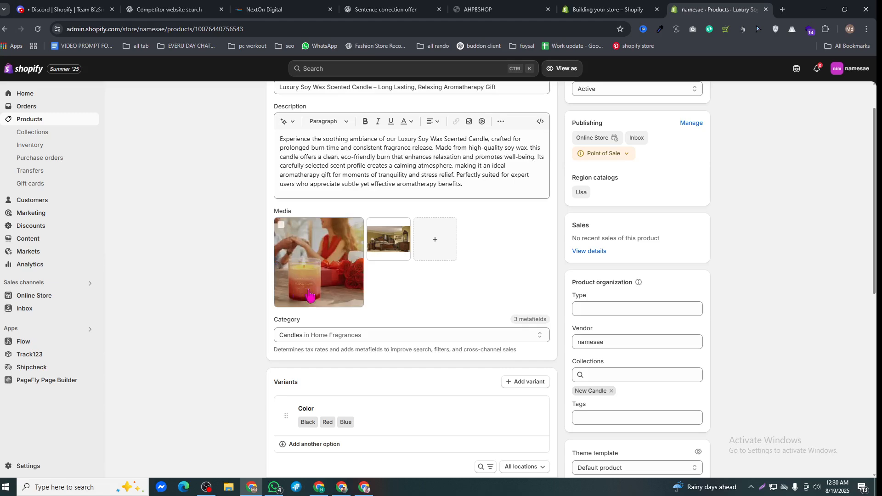
pyautogui.click(437, 244)
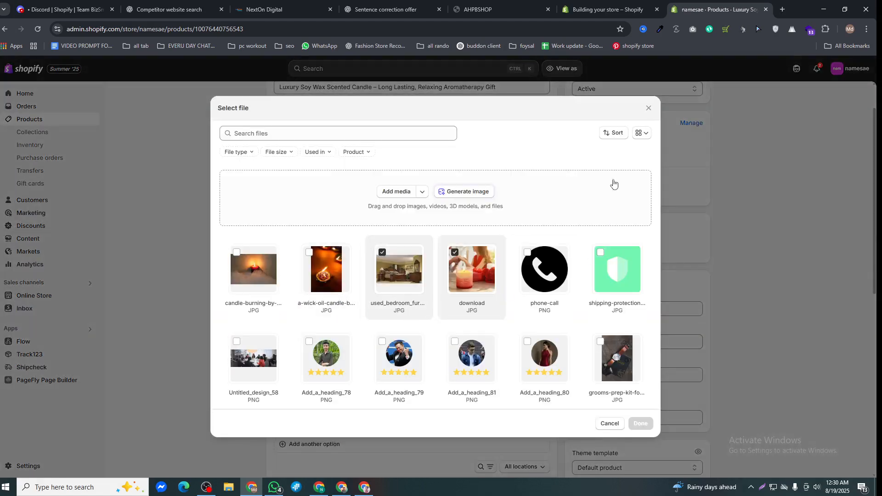
pyautogui.click(649, 108)
pyautogui.scroll(-4, 368, 250)
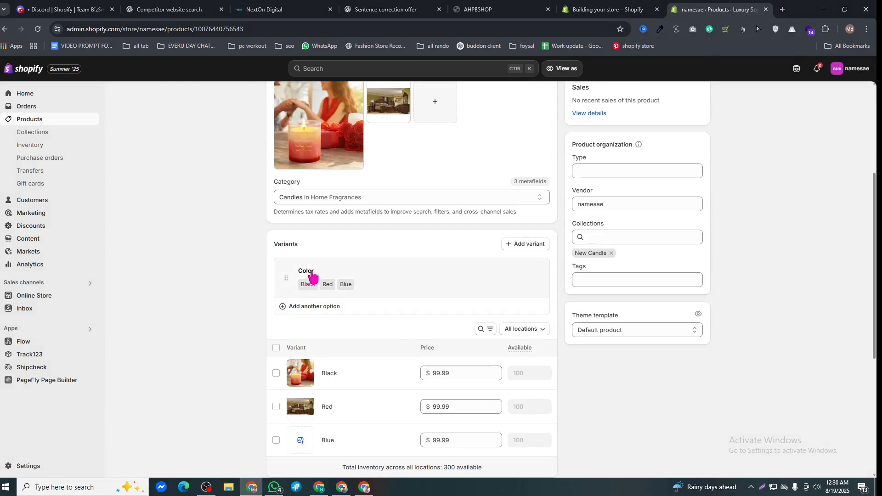
pyautogui.scroll(-5, 310, 276)
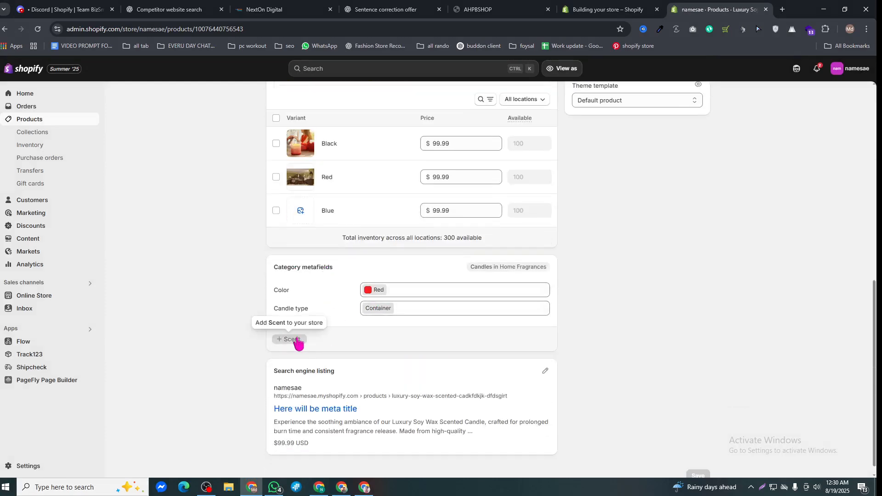
pyautogui.scroll(-1, 298, 342)
pyautogui.scroll(10, 427, 314)
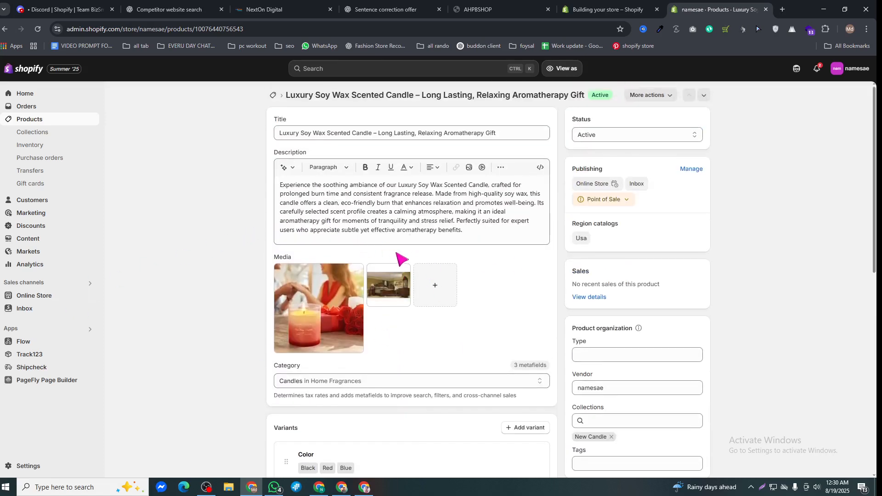
# Open the store's existing Main menu, examine its items and return to the list of menus.
pyautogui.click(31, 243)
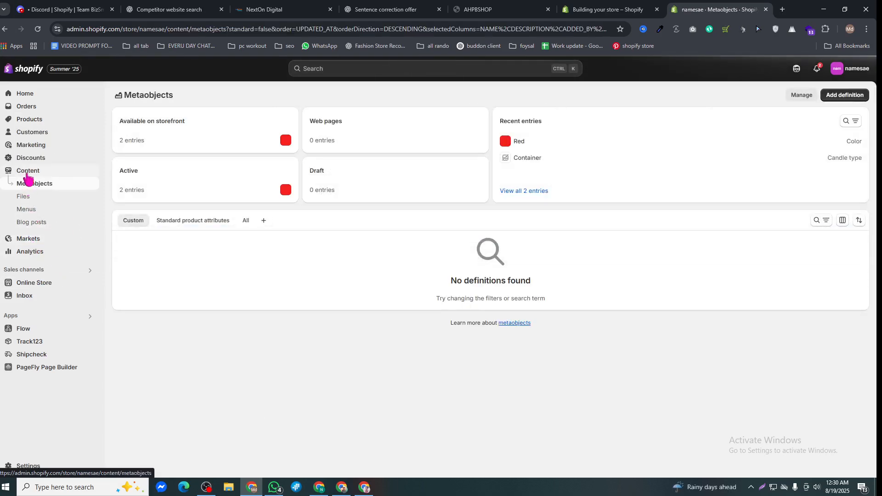
pyautogui.click(29, 211)
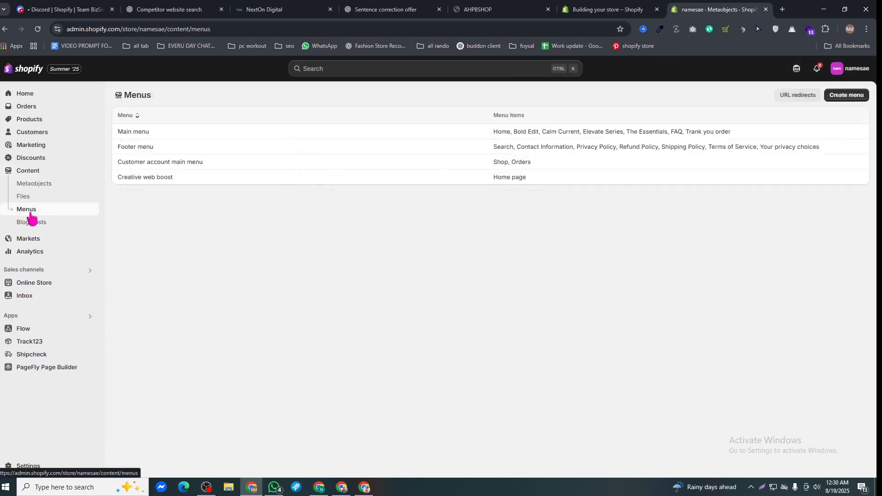
pyautogui.click(133, 138)
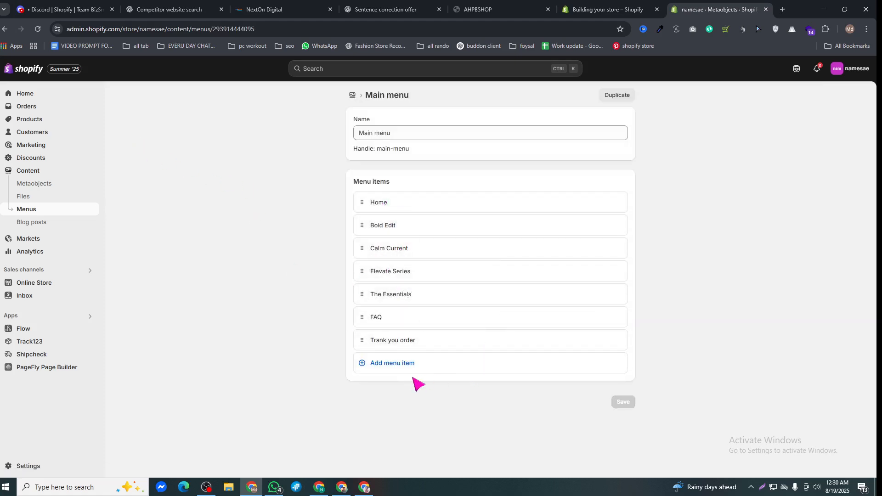
pyautogui.click(357, 98)
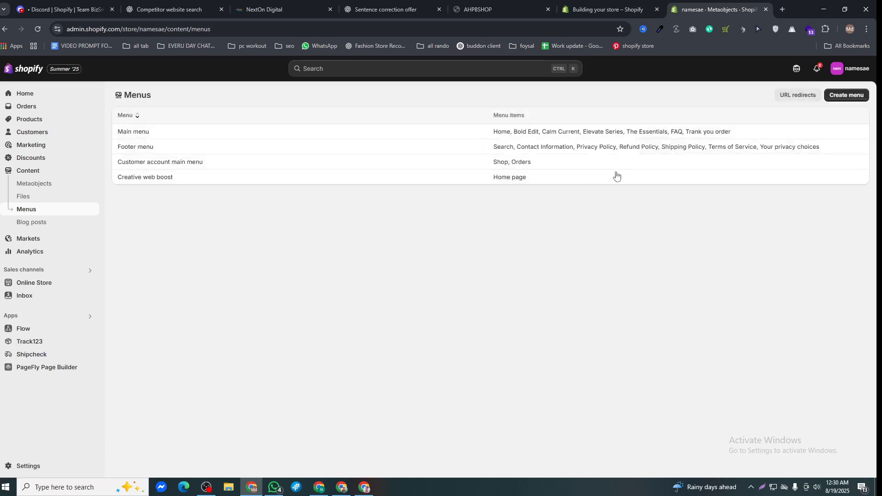
# Create a new navigation menu and name it "Main manu".
pyautogui.click(833, 104)
pyautogui.click(406, 133)
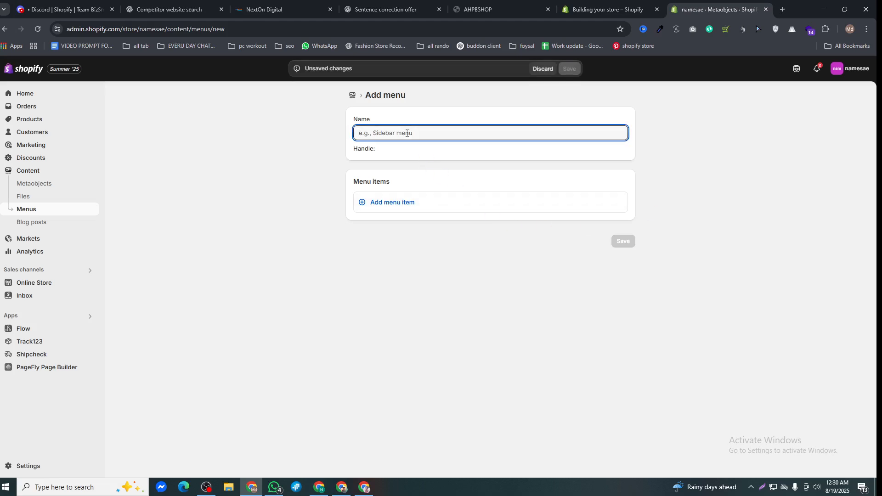
pyautogui.write('Main manu')
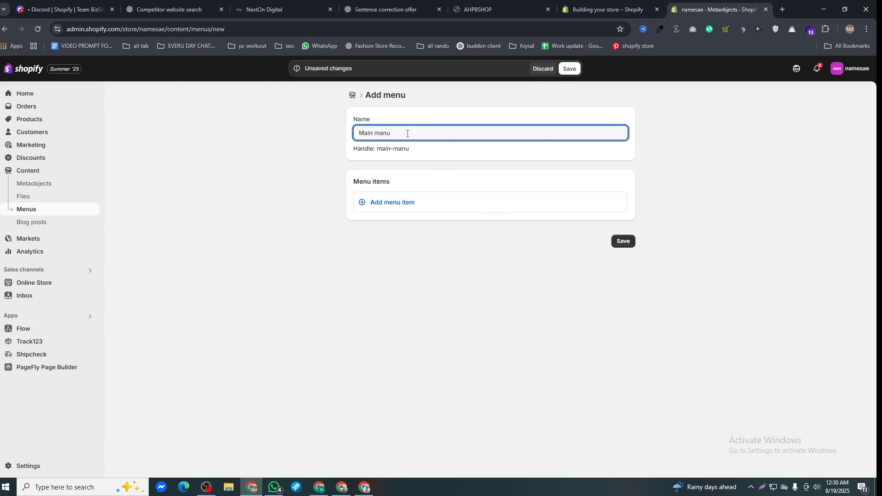
# Add a menu item labelled "Home" that links to the Home page.
pyautogui.click(386, 205)
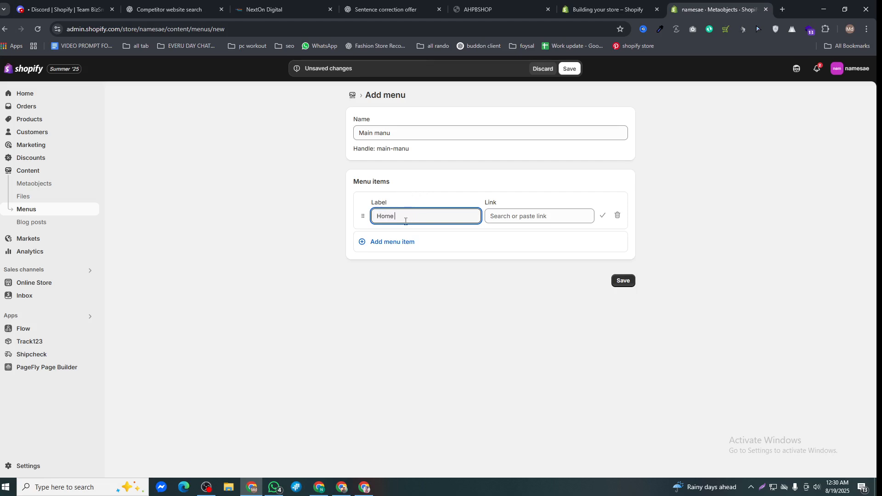
pyautogui.click(514, 216)
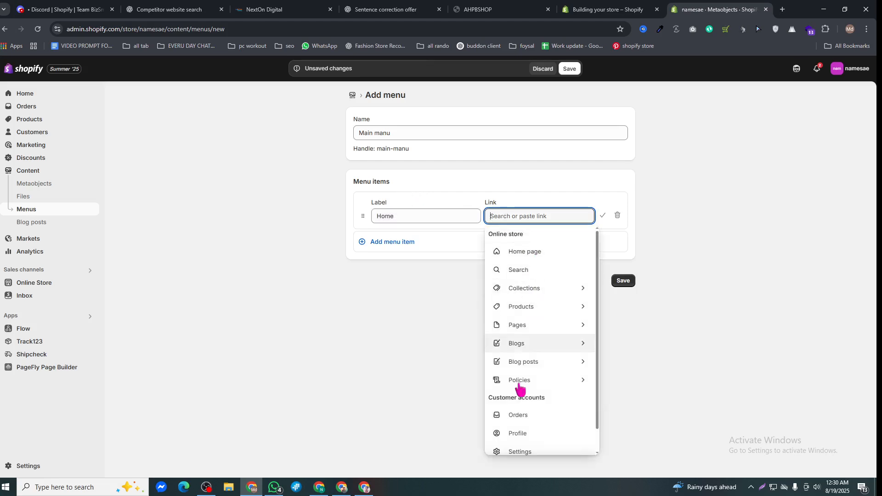
pyautogui.click(523, 253)
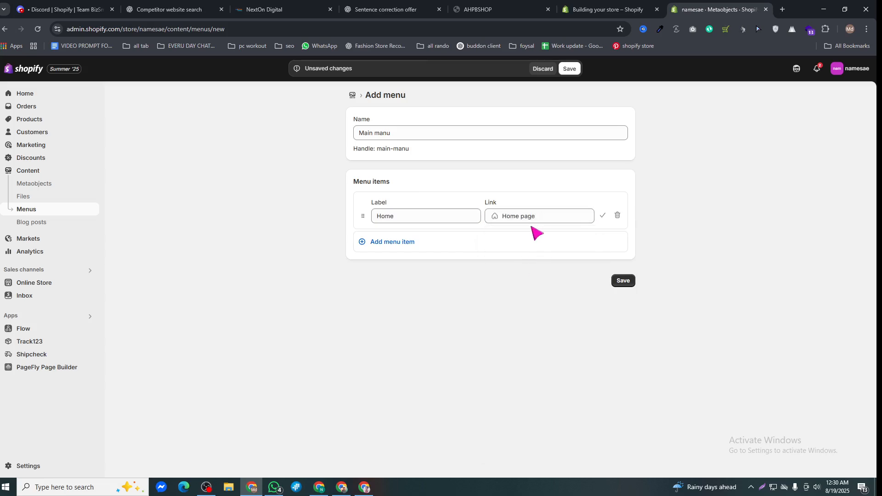
pyautogui.click(601, 218)
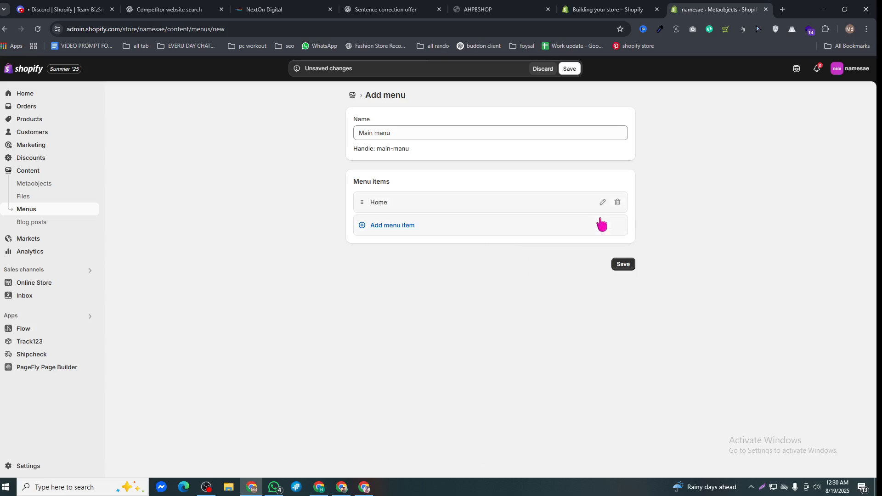
# Add an "All collections" menu item that links to all collections and save the new menu.
pyautogui.click(394, 226)
pyautogui.click(533, 239)
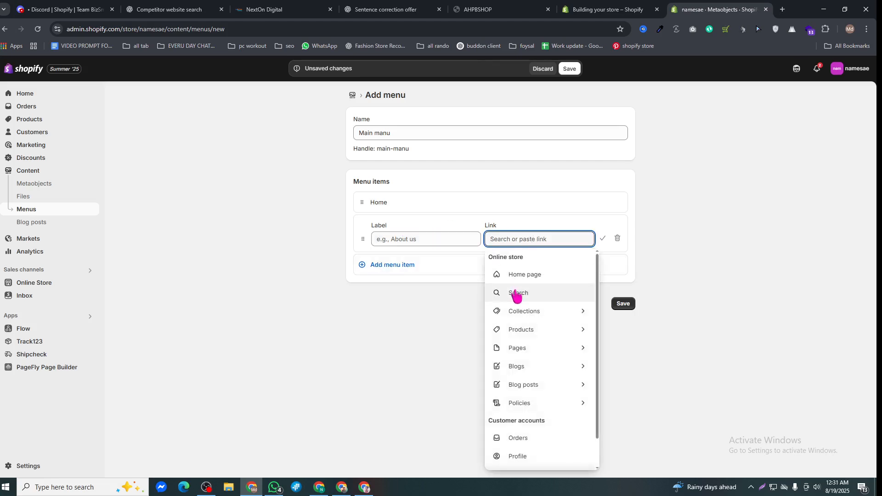
pyautogui.click(523, 315)
pyautogui.click(525, 277)
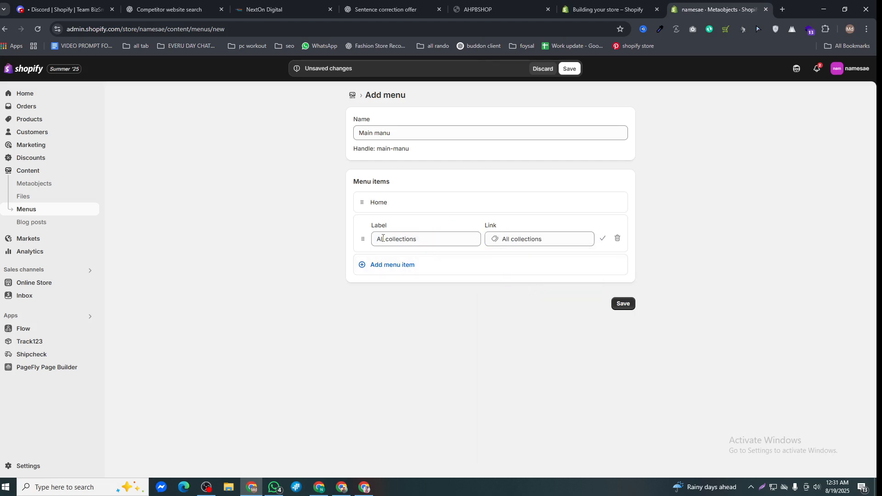
pyautogui.click(622, 304)
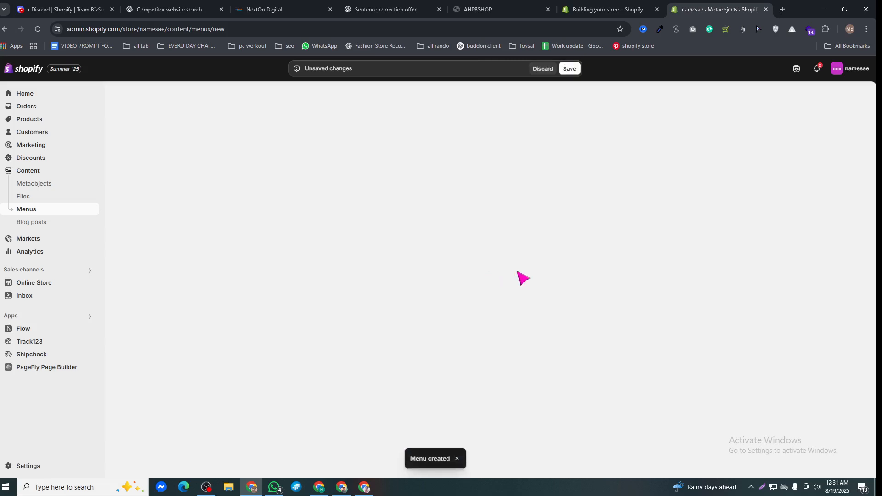
# Leave the saved menu and open the Online Store's Themes page.
pyautogui.click(353, 97)
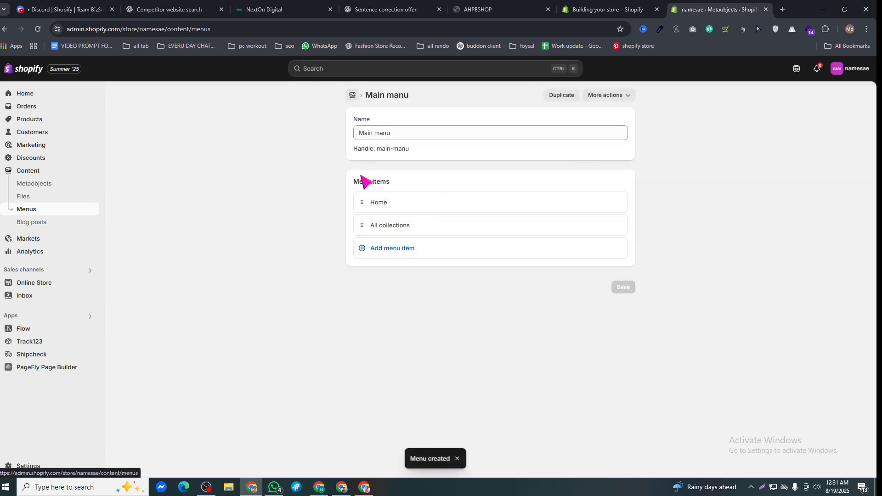
pyautogui.click(50, 283)
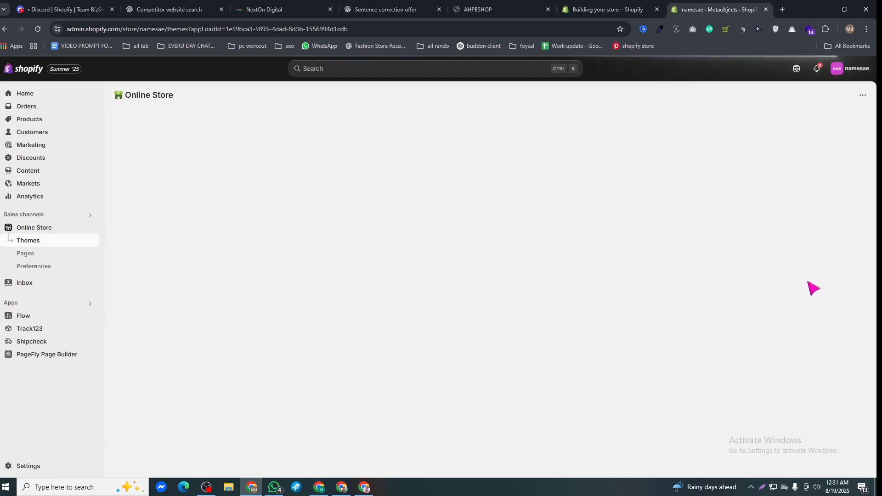
pyautogui.click(634, 9)
pyautogui.click(689, 2)
pyautogui.click(206, 487)
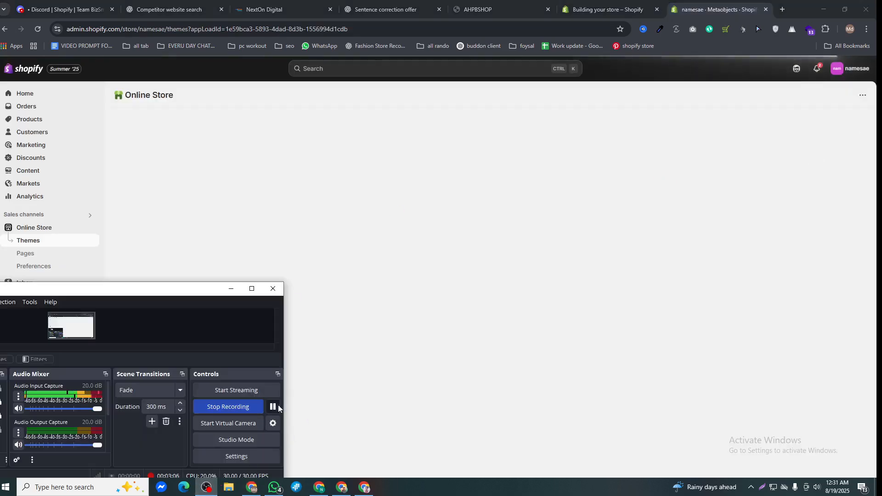
pyautogui.click(273, 406)
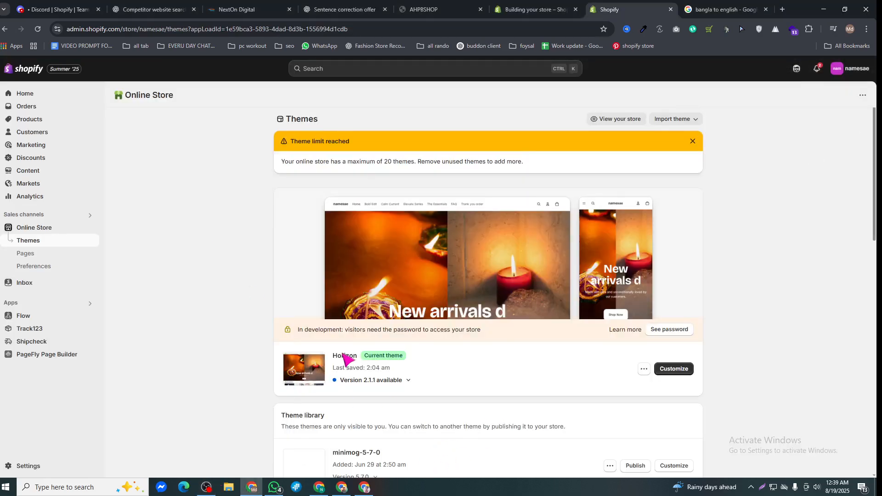
# Browse the store's current theme, theme library and popular free themes, and open the Shopify Theme Store.
pyautogui.scroll(-10, 346, 360)
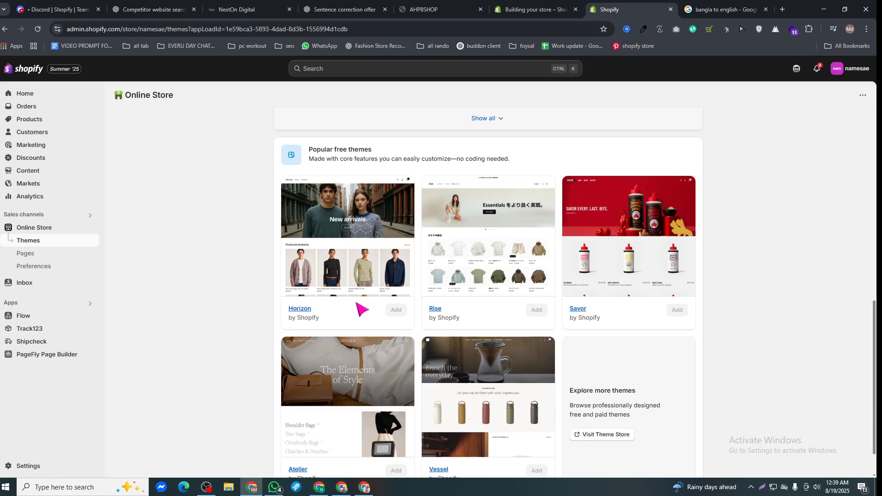
pyautogui.scroll(1, 350, 309)
pyautogui.scroll(-2, 470, 321)
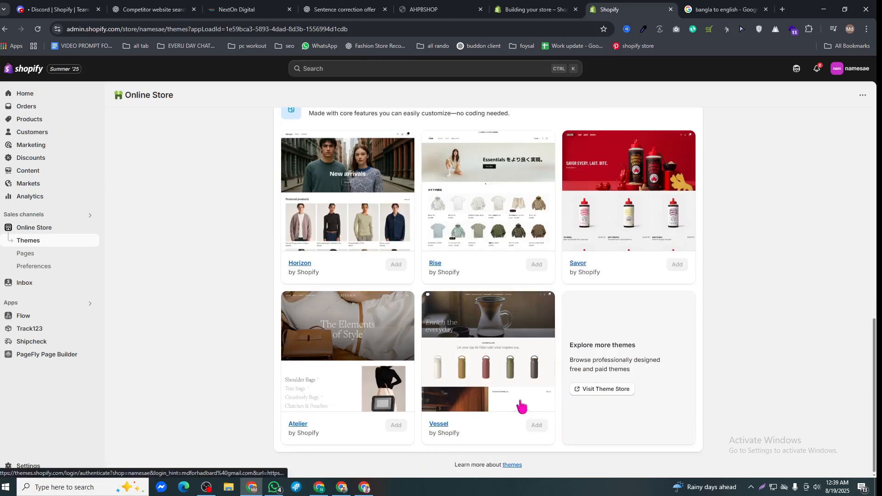
pyautogui.click(588, 394)
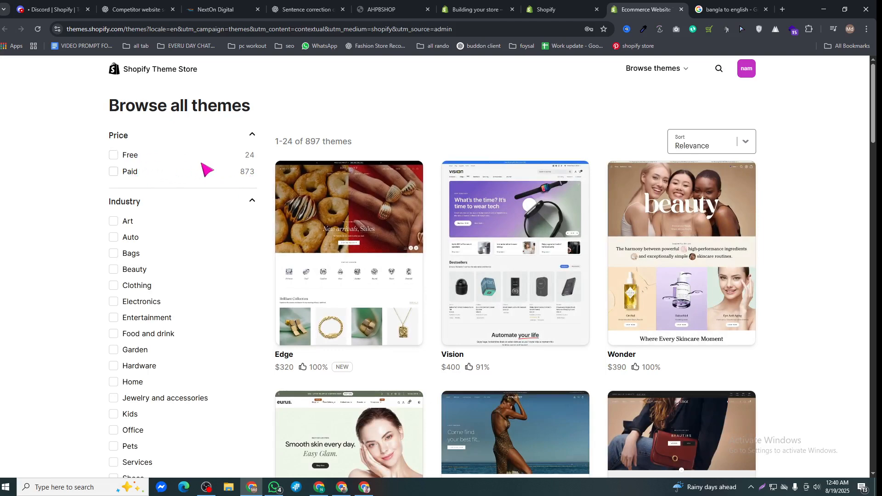
# Filter the Theme Store by Free themes and switch the price filter to Paid.
pyautogui.click(127, 155)
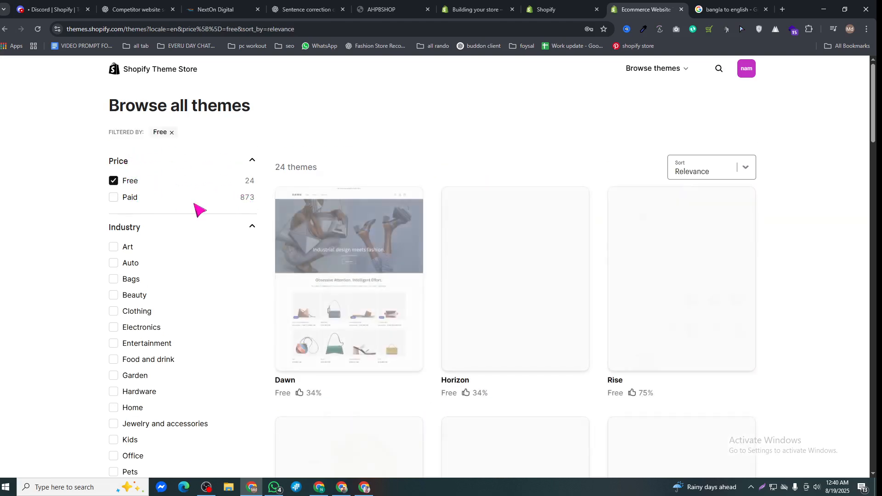
pyautogui.click(130, 182)
pyautogui.click(120, 173)
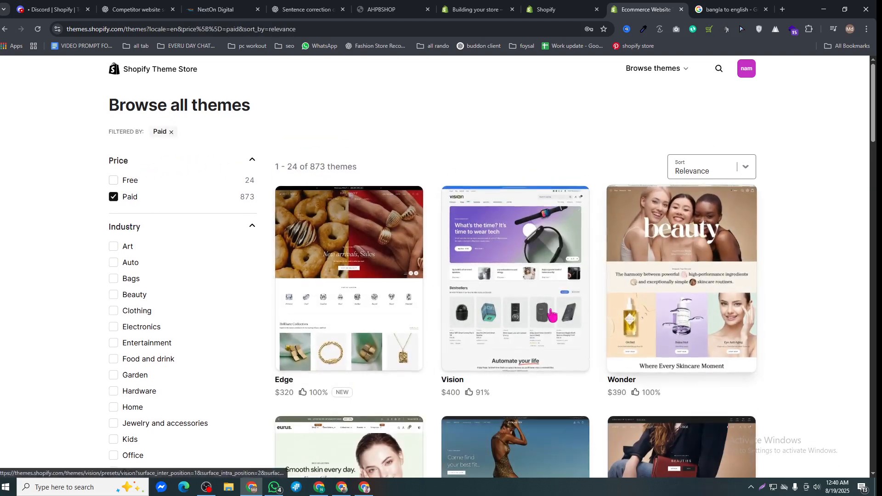
# Open the Eurus theme from the paid themes, examine its preview and price, and return to the theme list.
pyautogui.scroll(-5, 553, 275)
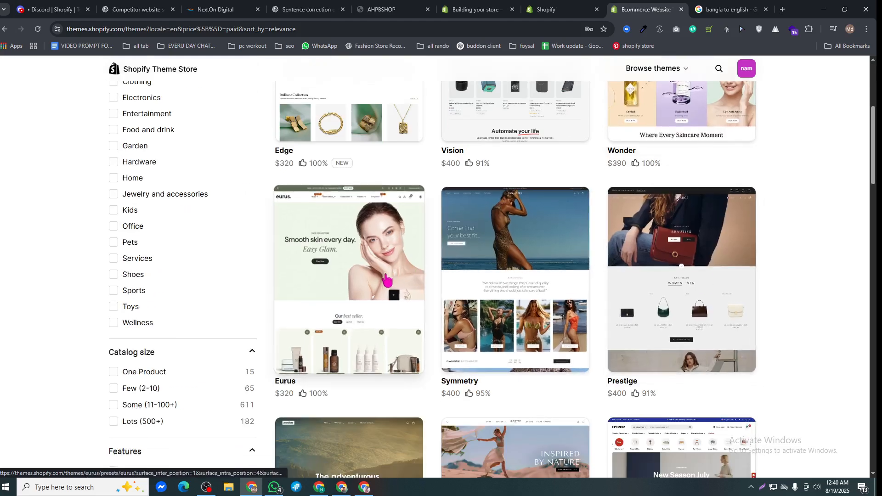
pyautogui.click(395, 259)
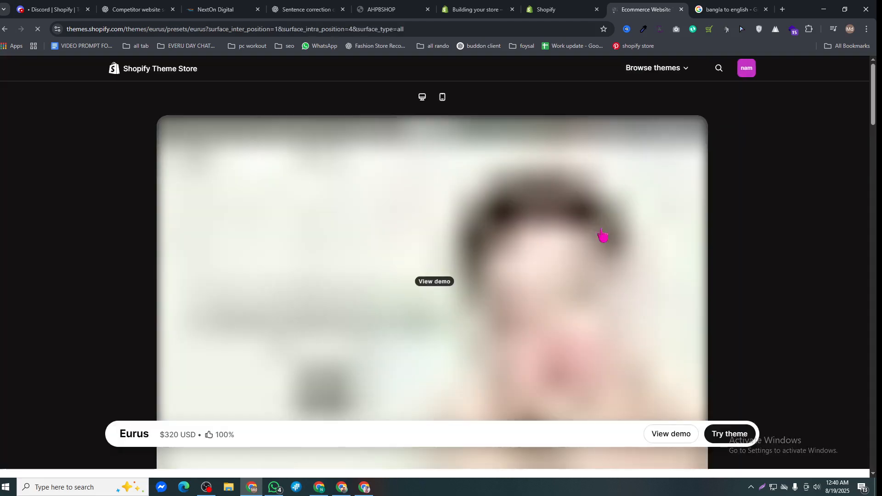
pyautogui.scroll(-2, 731, 426)
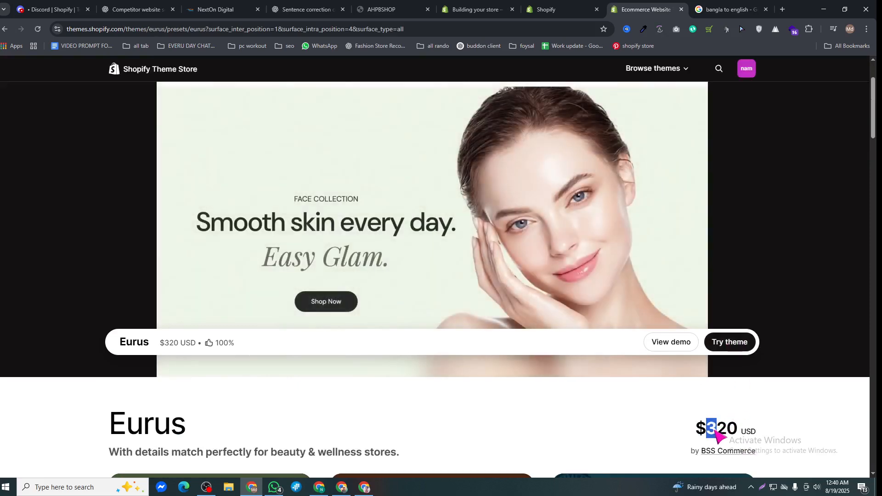
pyautogui.scroll(2, 711, 422)
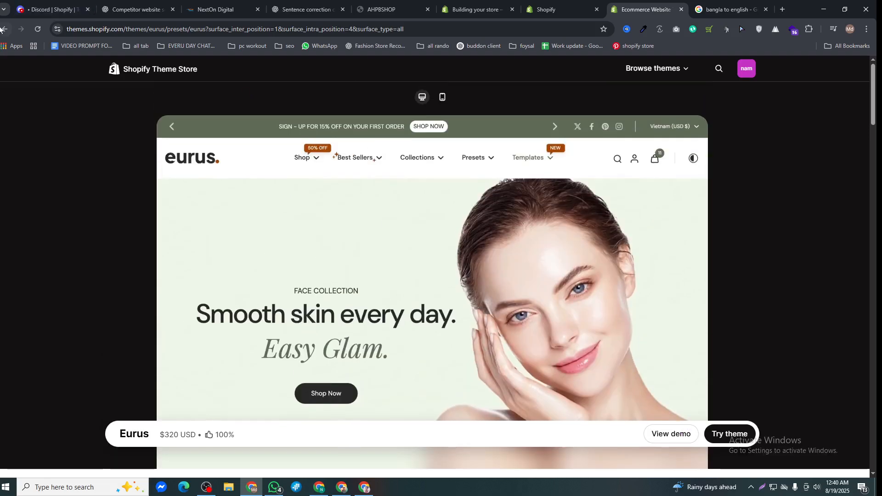
pyautogui.hotkey('alt', 'Left')
pyautogui.scroll(5, 124, 228)
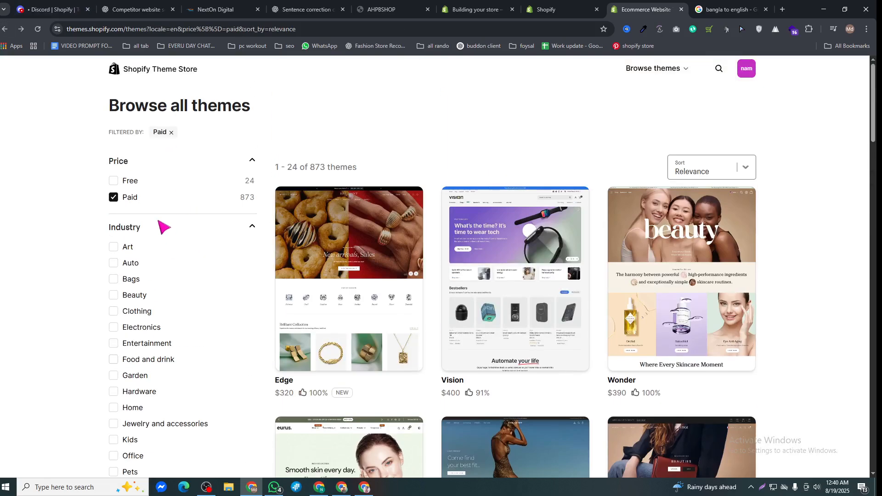
# Clear the Paid filter, try the Art and Auto industry filters, and browse the themes filtered by Bags alone.
pyautogui.click(126, 197)
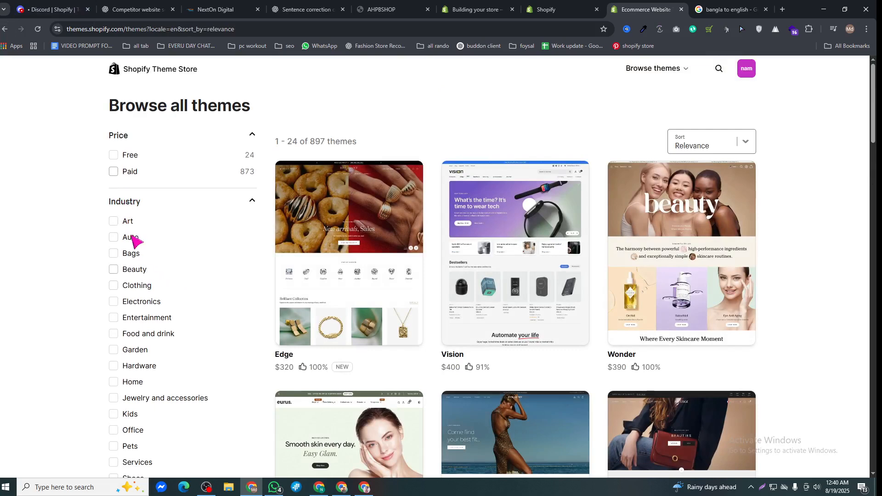
pyautogui.click(126, 222)
pyautogui.click(124, 264)
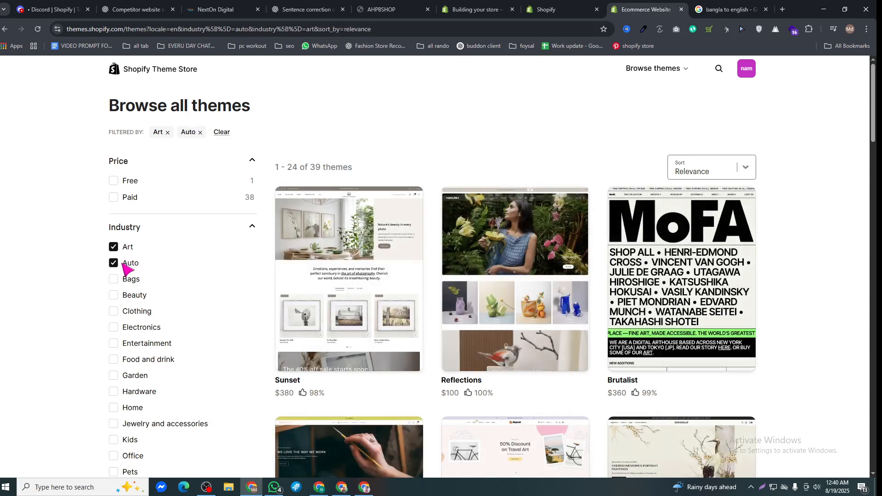
pyautogui.click(119, 248)
pyautogui.click(127, 280)
pyautogui.click(125, 264)
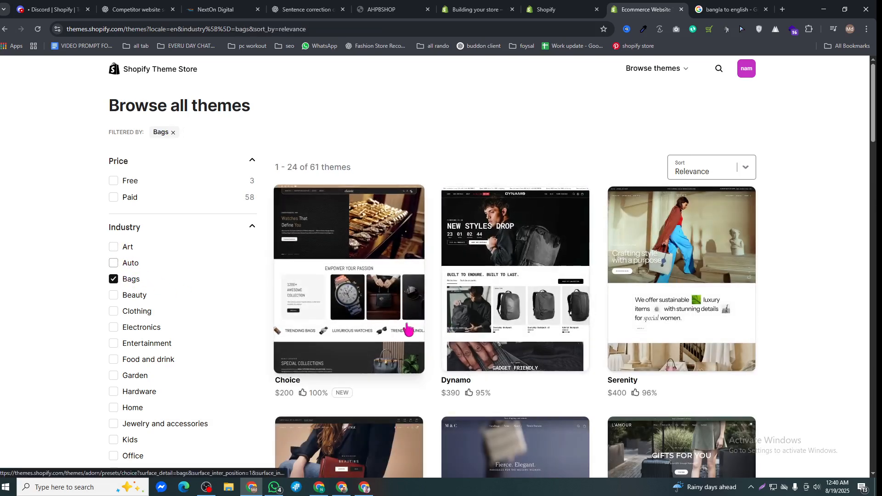
pyautogui.scroll(-5, 258, 367)
pyautogui.scroll(5, 321, 345)
# Return to the store's Themes page and open the current Horizon theme for customization.
pyautogui.click(478, 7)
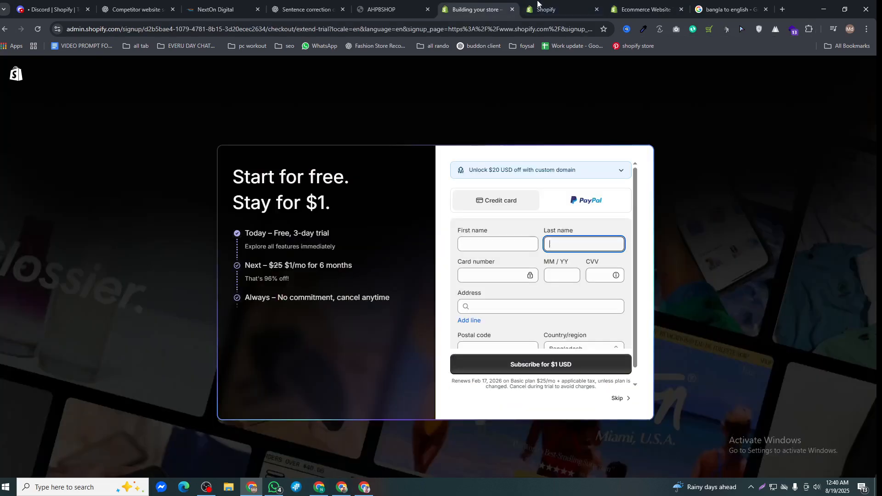
pyautogui.click(540, 6)
pyautogui.scroll(15, 334, 318)
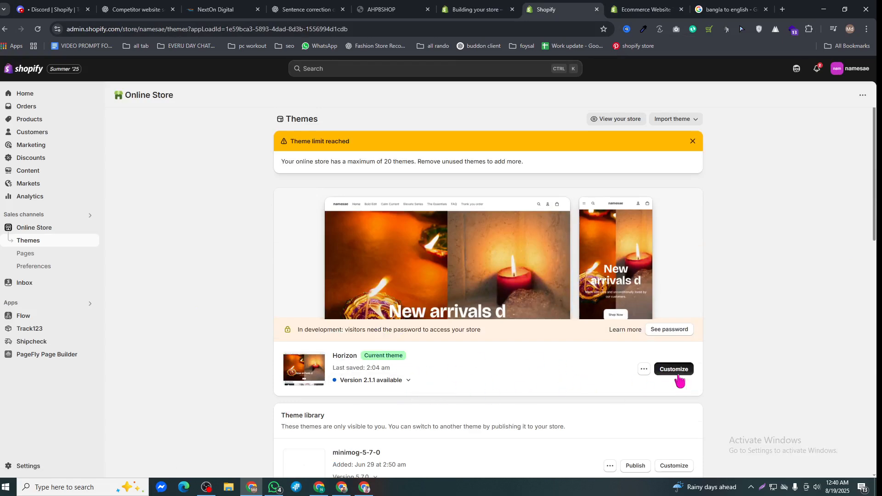
pyautogui.click(676, 372)
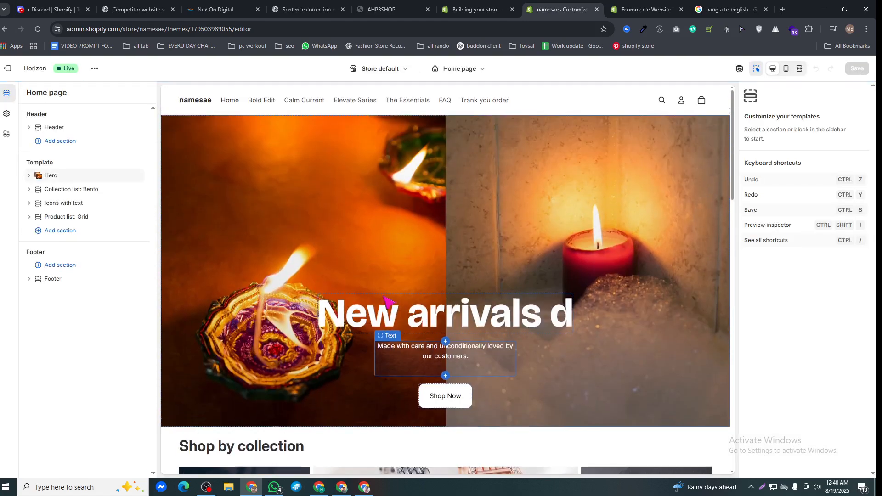
# Select the Hero section, open the source options for its first image and close the image library without a change.
pyautogui.click(268, 173)
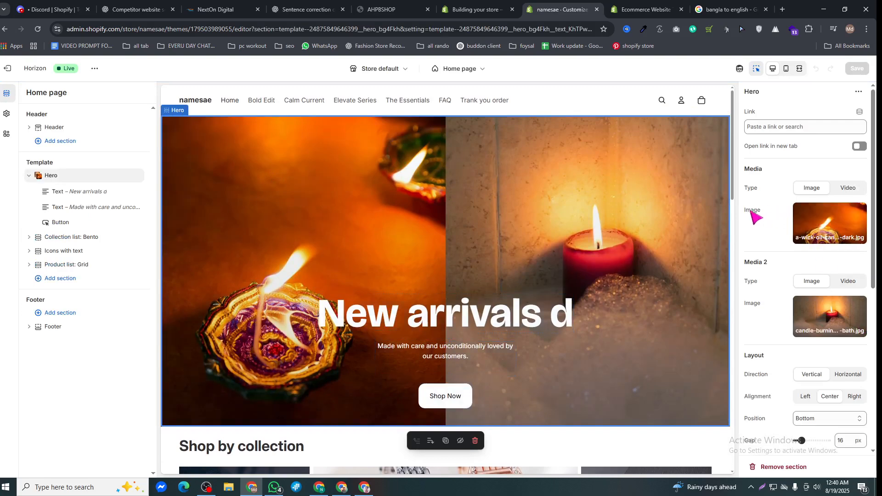
pyautogui.moveTo(766, 220); pyautogui.dragTo(825, 225)
pyautogui.click(827, 226)
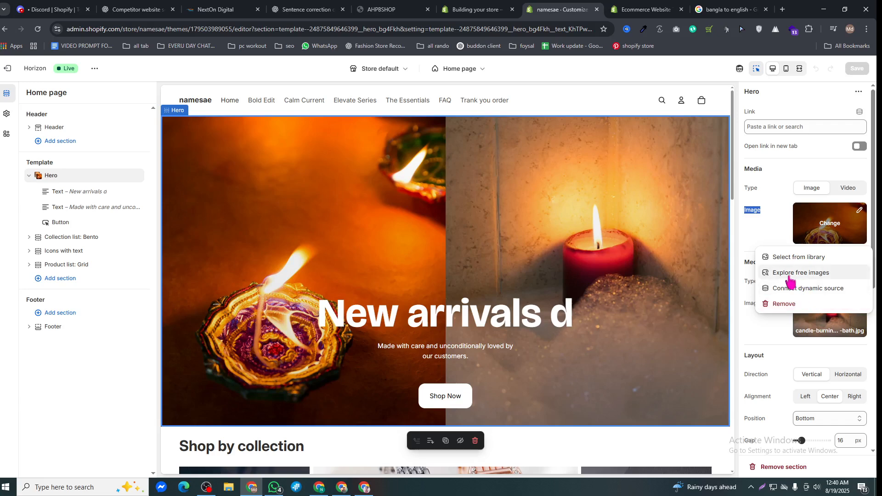
pyautogui.click(801, 260)
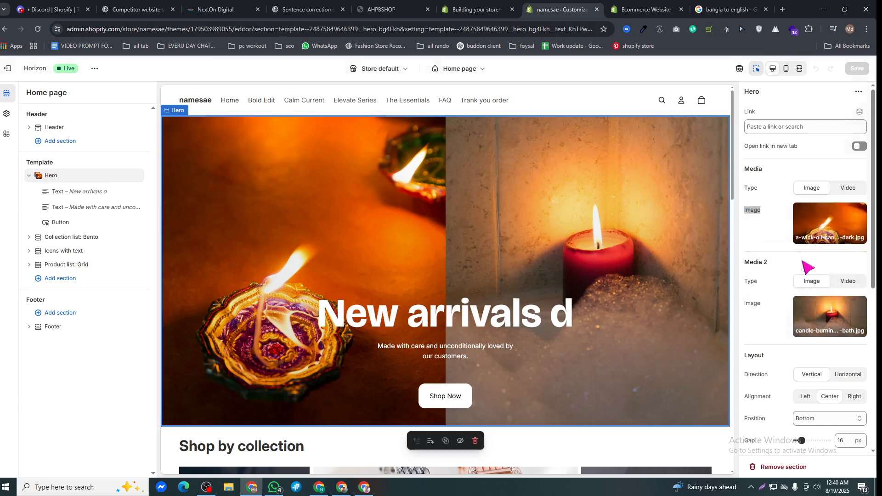
pyautogui.click(648, 108)
# Examine the settings of the "Collection list: Bento" section and its collection card on the home page.
pyautogui.scroll(-6, 351, 290)
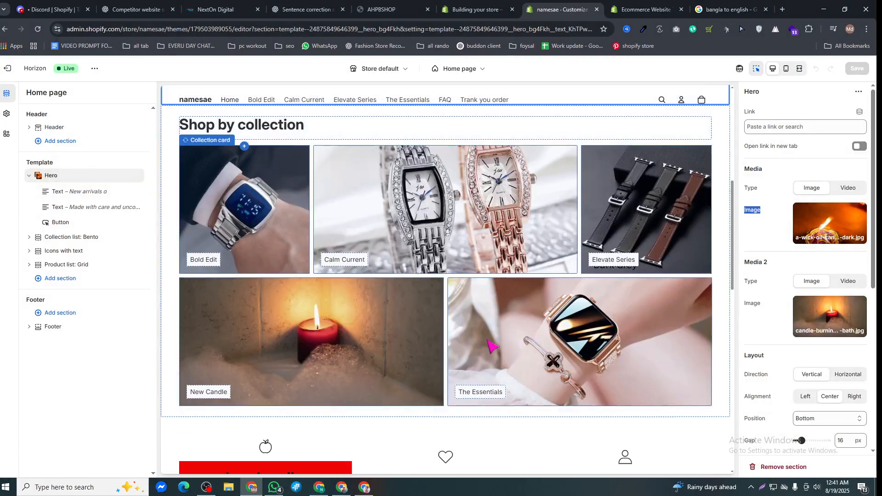
pyautogui.scroll(3, 396, 281)
pyautogui.click(187, 253)
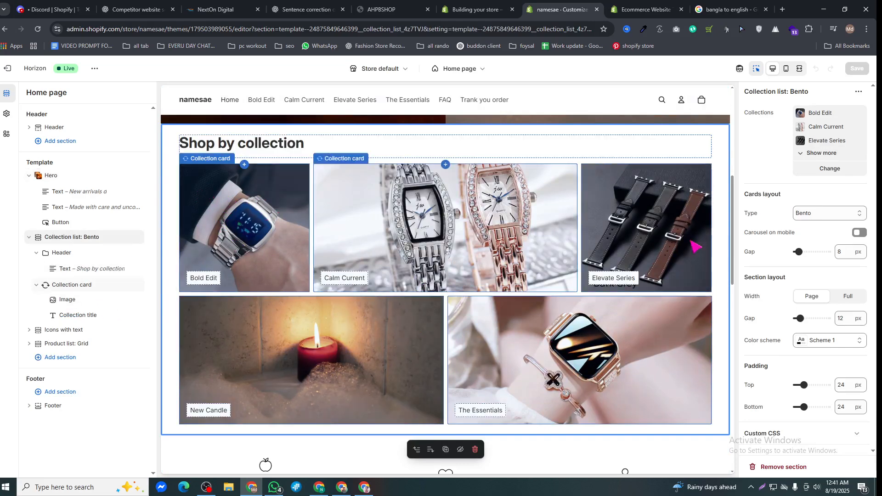
pyautogui.click(304, 199)
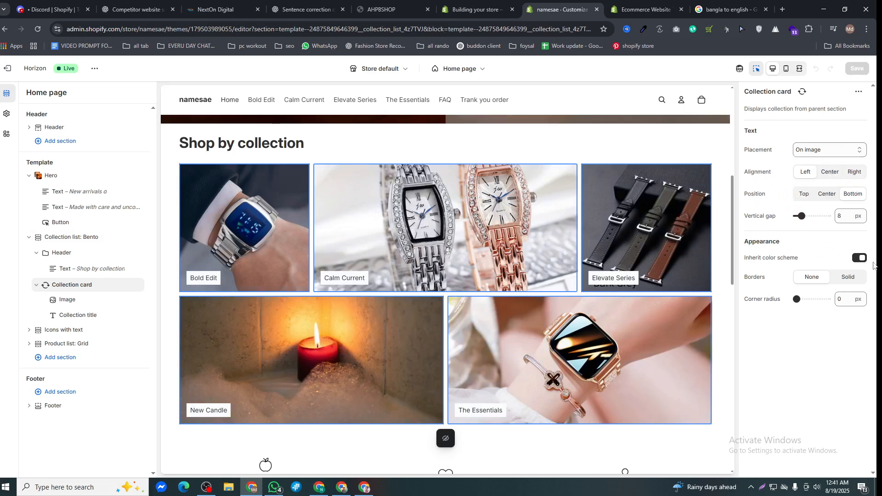
# Browse the sections that can be added to the home page template and close the list without adding one.
pyautogui.click(76, 359)
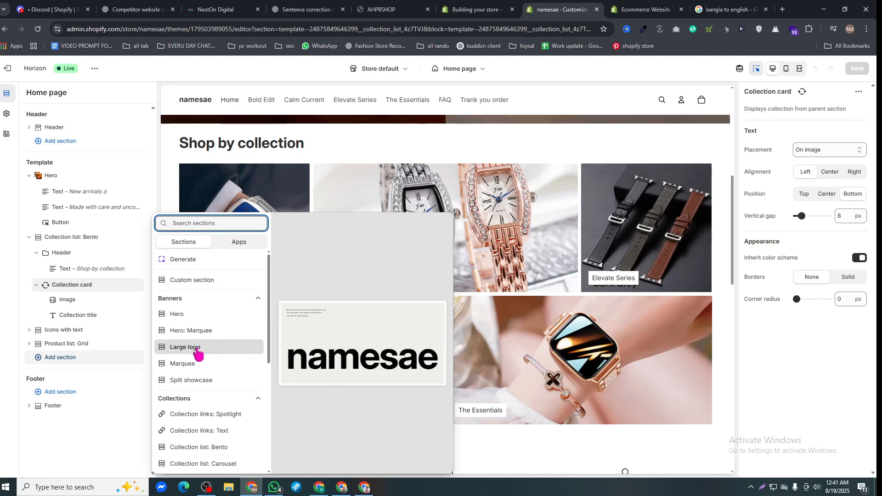
pyautogui.scroll(-5, 198, 368)
pyautogui.scroll(4, 182, 413)
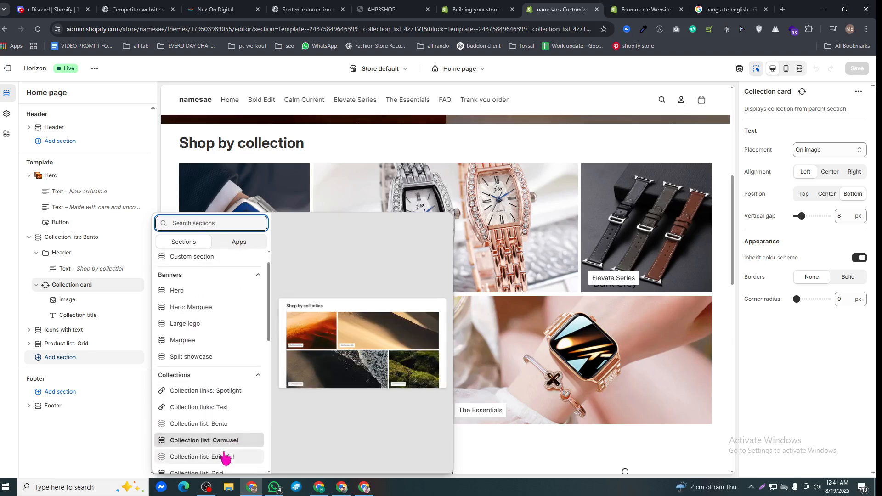
pyautogui.scroll(-3, 224, 453)
pyautogui.click(842, 420)
# Select the Header section and open the settings of its Menu block.
pyautogui.scroll(5, 332, 248)
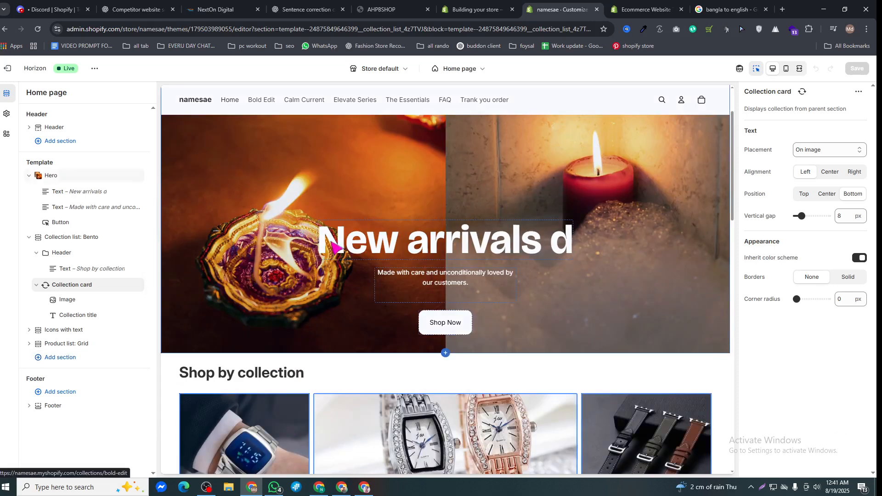
pyautogui.scroll(2, 326, 242)
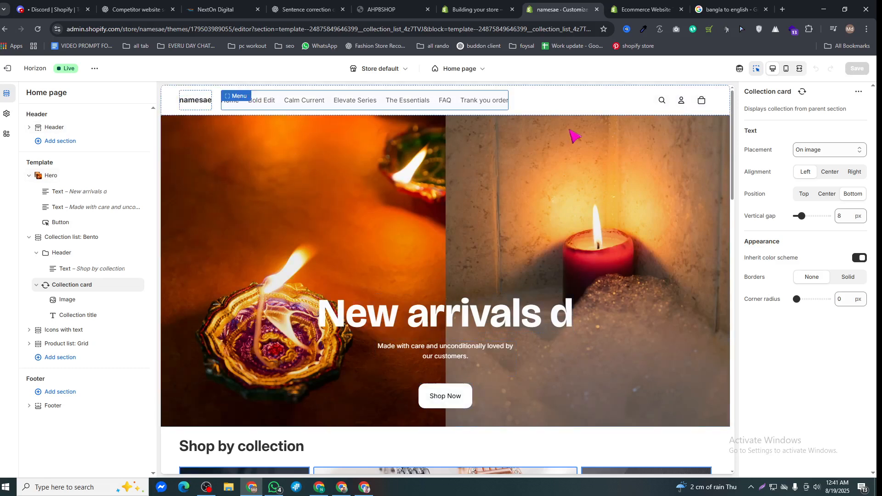
pyautogui.click(552, 102)
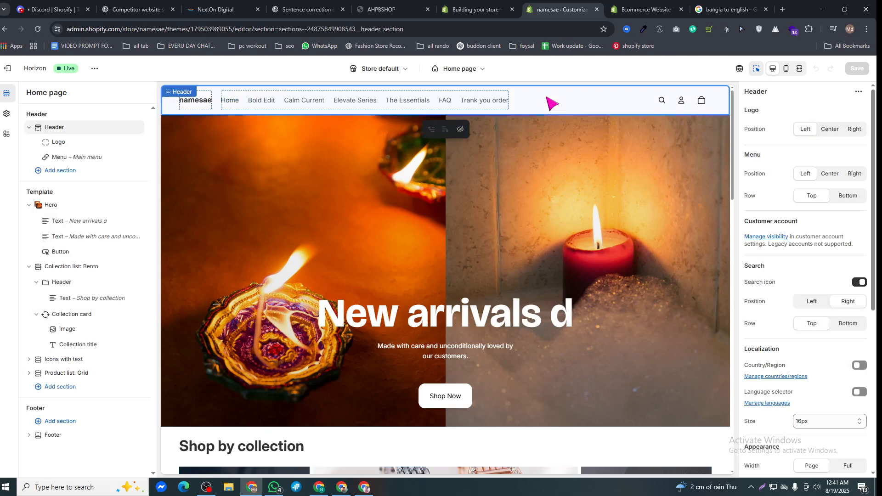
pyautogui.click(62, 161)
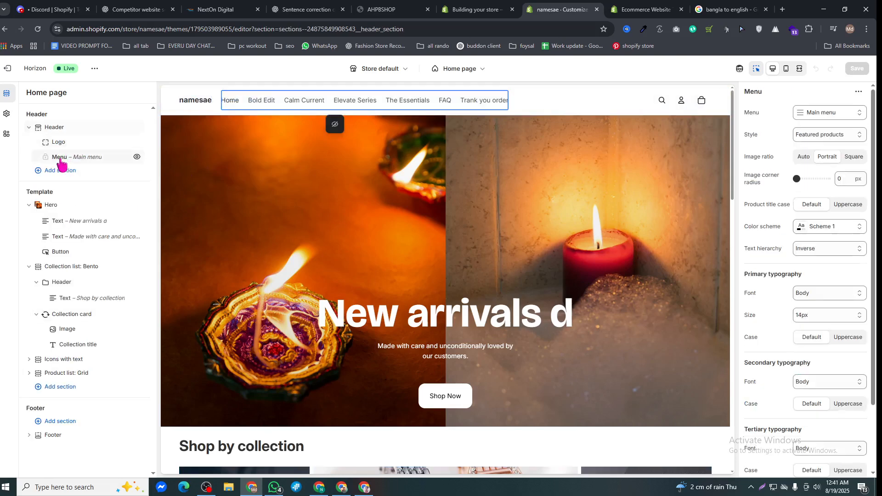
# Assign the "Main manu" menu to the header's Menu block and save the theme.
pyautogui.click(808, 113)
pyautogui.click(781, 133)
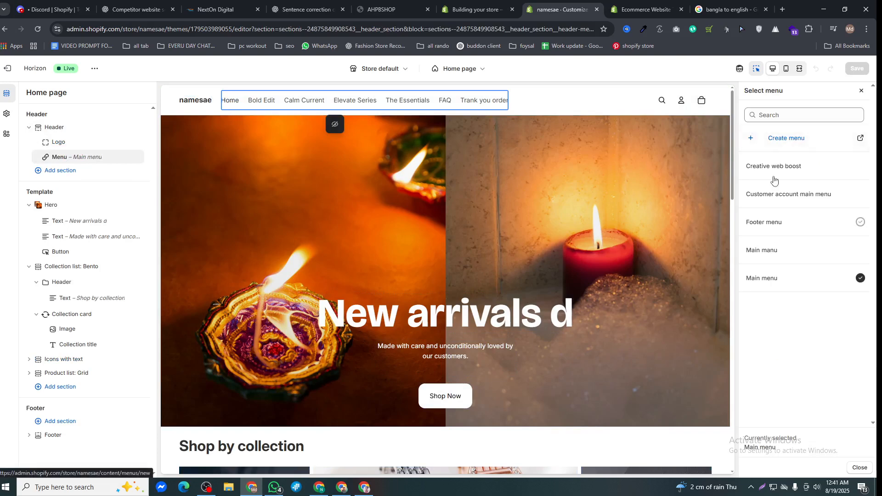
pyautogui.click(765, 257)
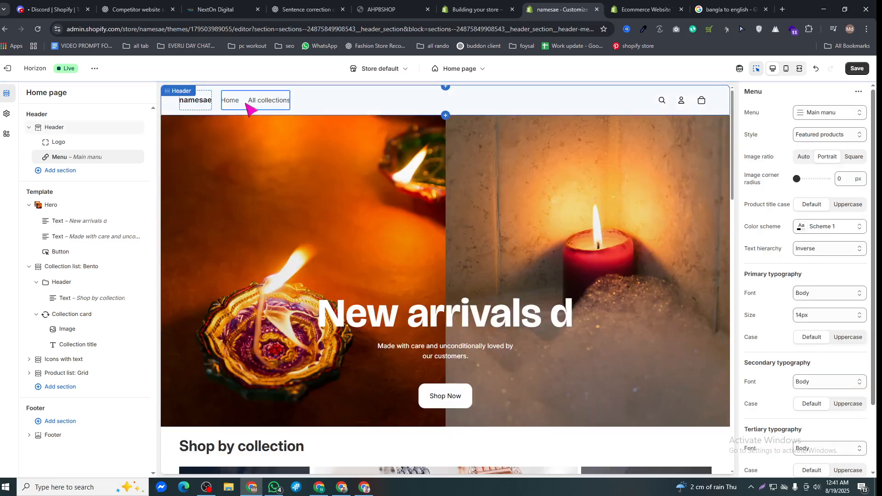
pyautogui.click(857, 68)
# Open the settings of the Footer section on the home page and leave the theme editor.
pyautogui.scroll(-15, 523, 439)
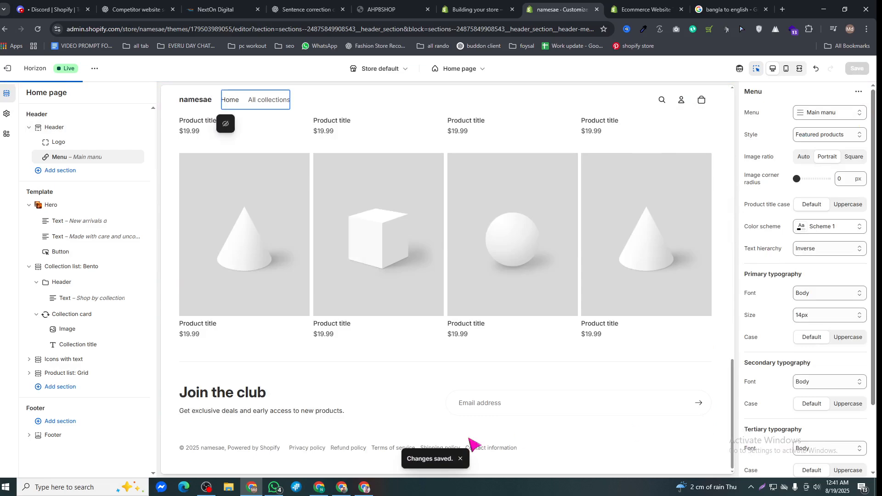
pyautogui.click(297, 434)
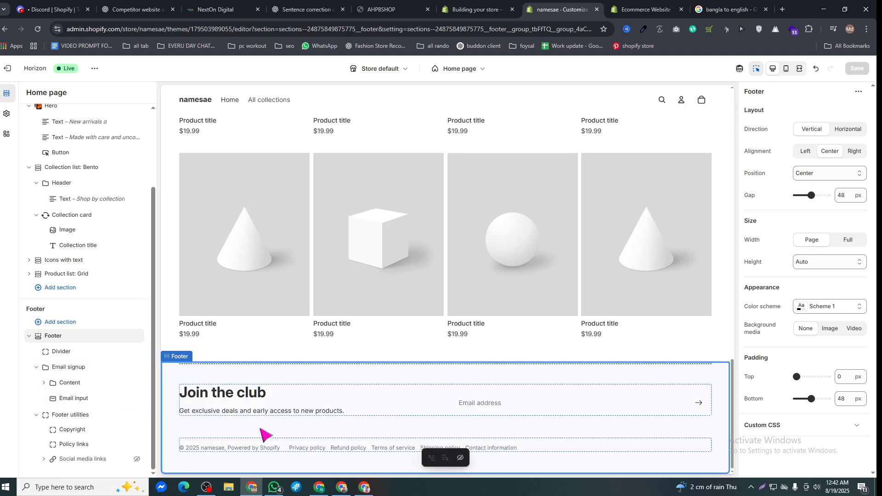
pyautogui.click(7, 68)
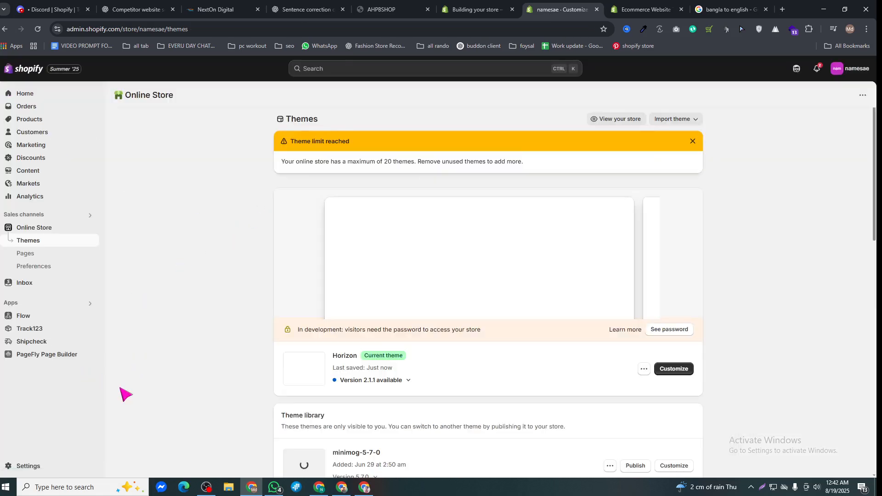
# Open the return and refund policy in the store's policy settings and replace its text with the policy template.
pyautogui.click(52, 472)
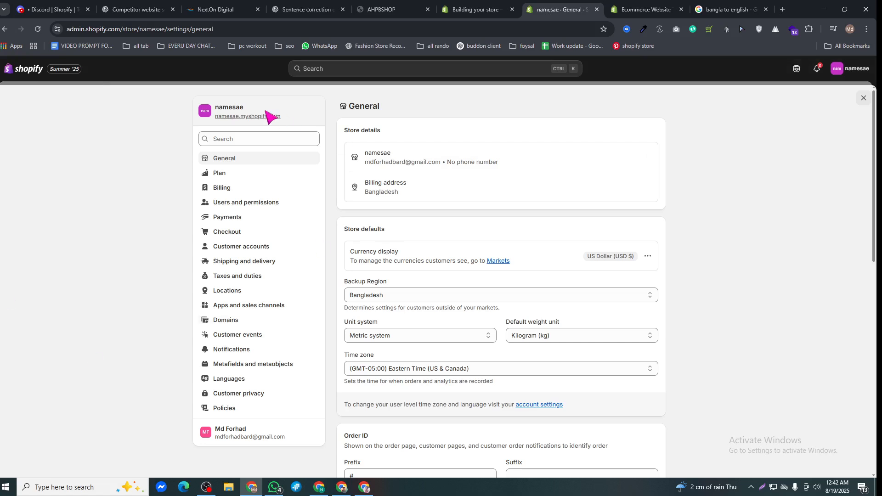
pyautogui.click(246, 410)
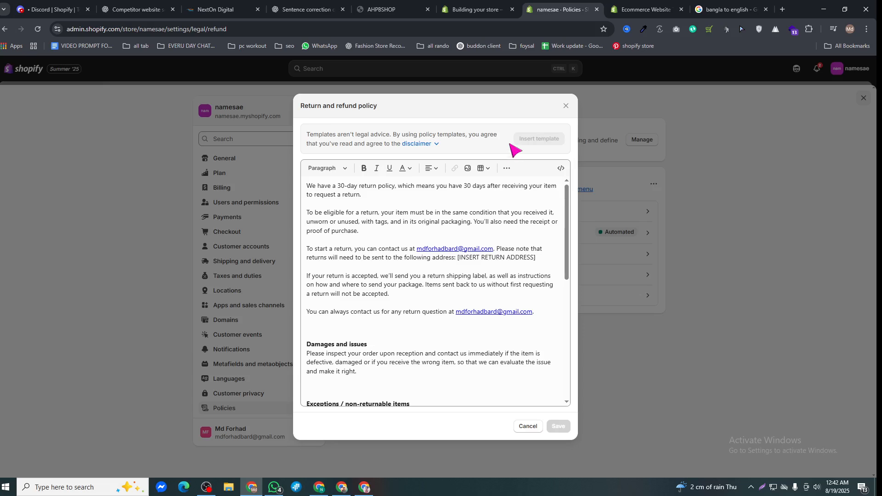
pyautogui.click(404, 223)
pyautogui.hotkey('ctrl', 'a')
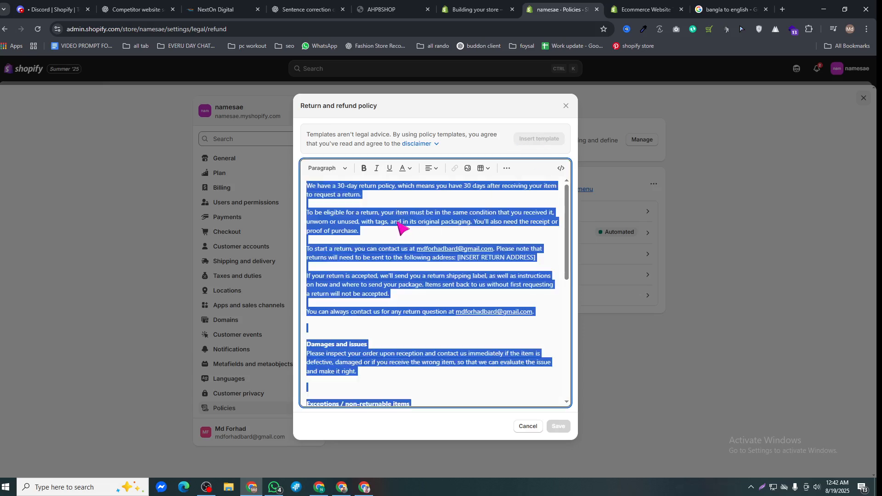
pyautogui.press('BackSpace')
pyautogui.click(521, 222)
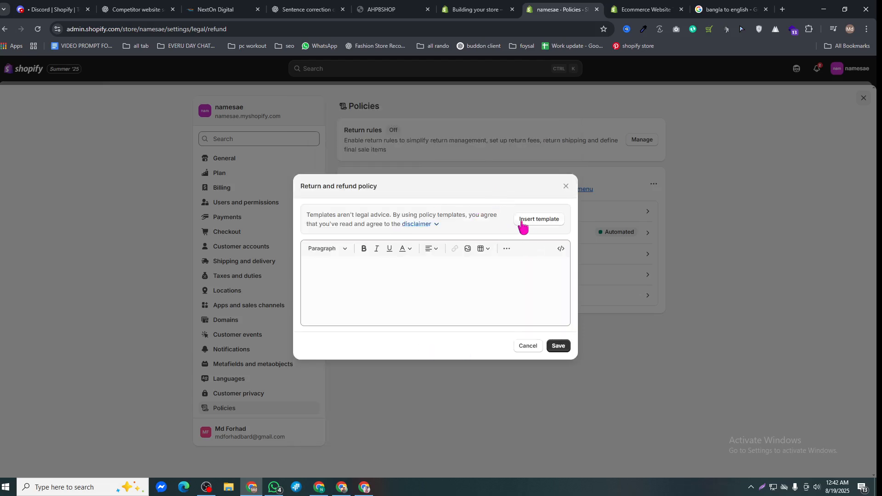
pyautogui.click(523, 222)
# Review the inserted return and refund policy text and close the policy.
pyautogui.scroll(10, 405, 360)
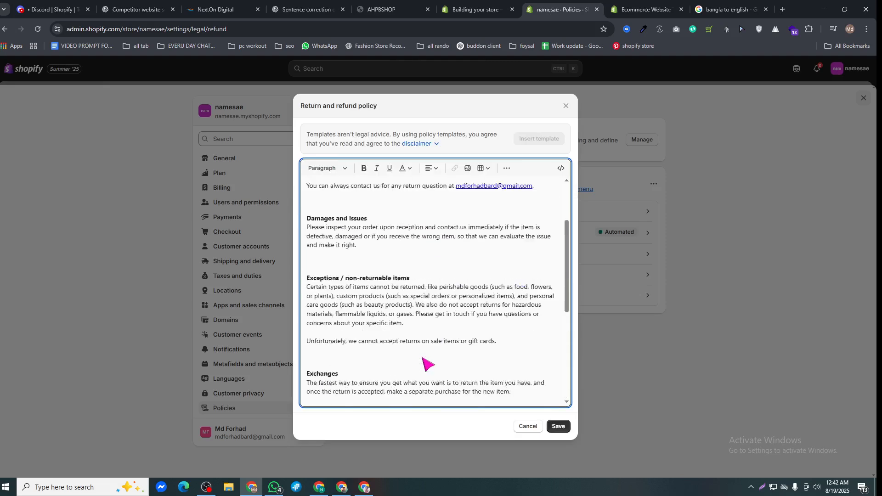
pyautogui.moveTo(316, 205); pyautogui.dragTo(359, 266)
pyautogui.click(368, 288)
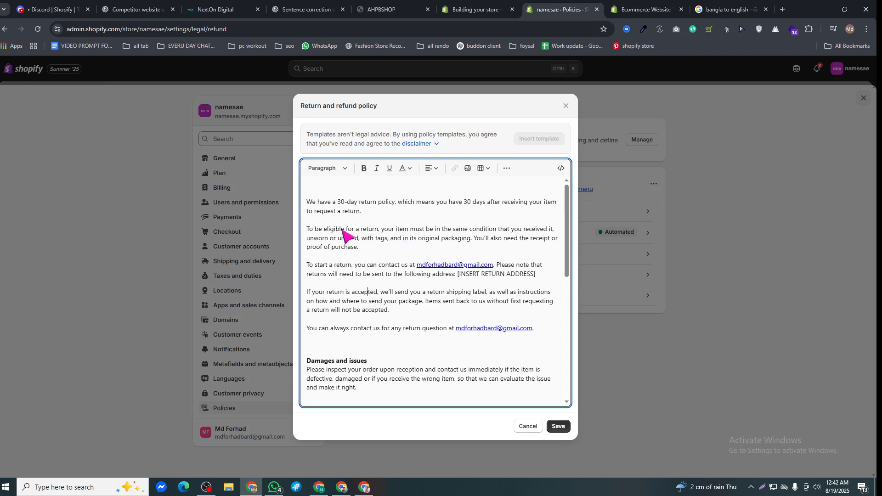
pyautogui.moveTo(319, 106); pyautogui.dragTo(366, 105)
pyautogui.click(403, 108)
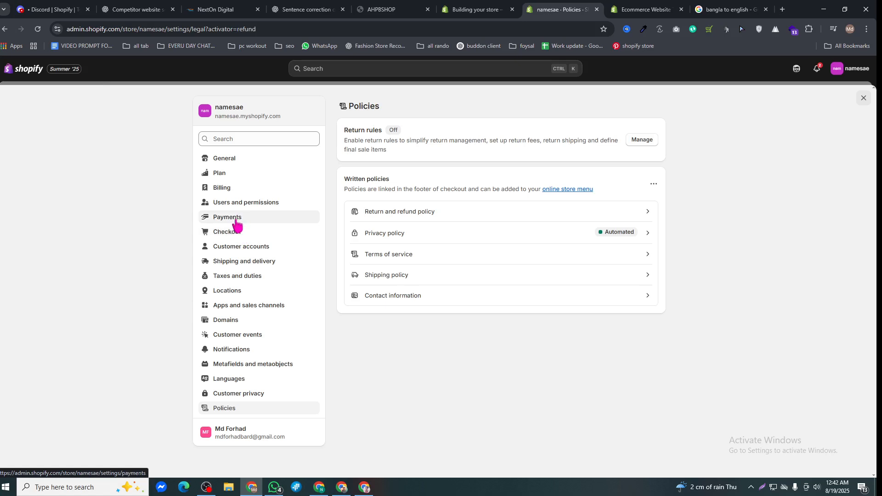
# Search the payment methods for "visa", view the providers offering Visa and return to the payment settings.
pyautogui.click(236, 221)
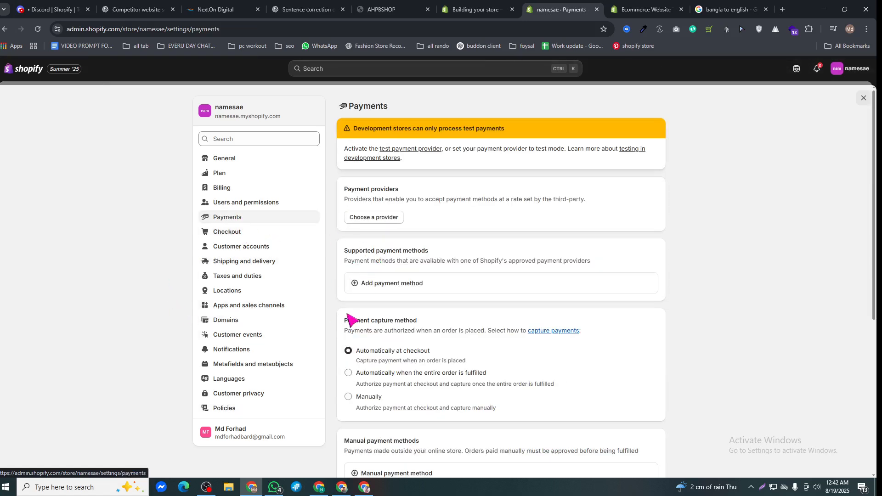
pyautogui.moveTo(344, 252); pyautogui.dragTo(419, 256)
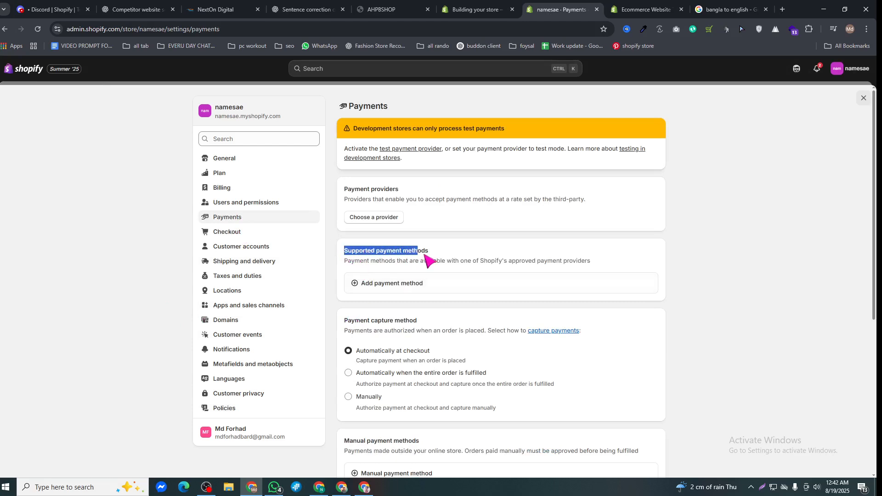
pyautogui.click(377, 285)
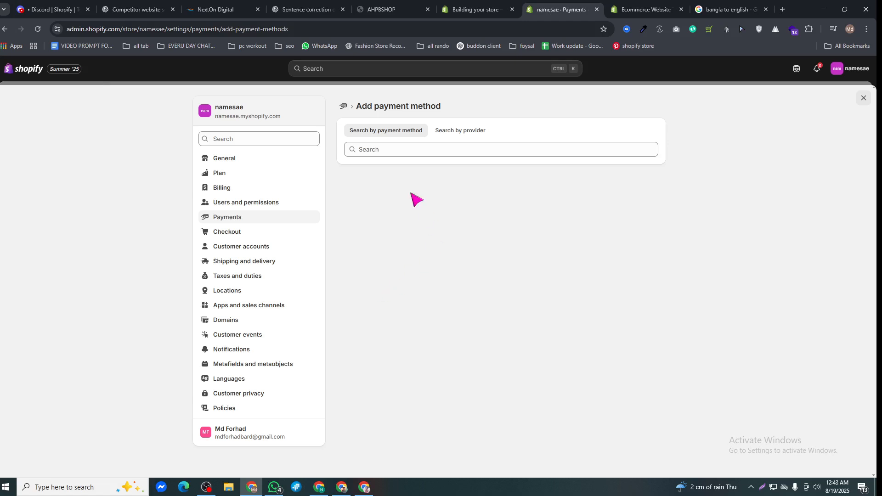
pyautogui.click(393, 154)
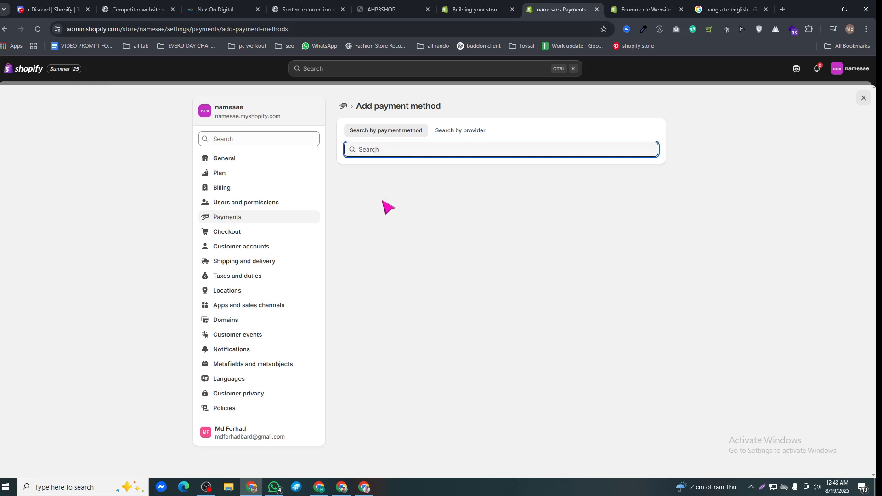
pyautogui.write('visa')
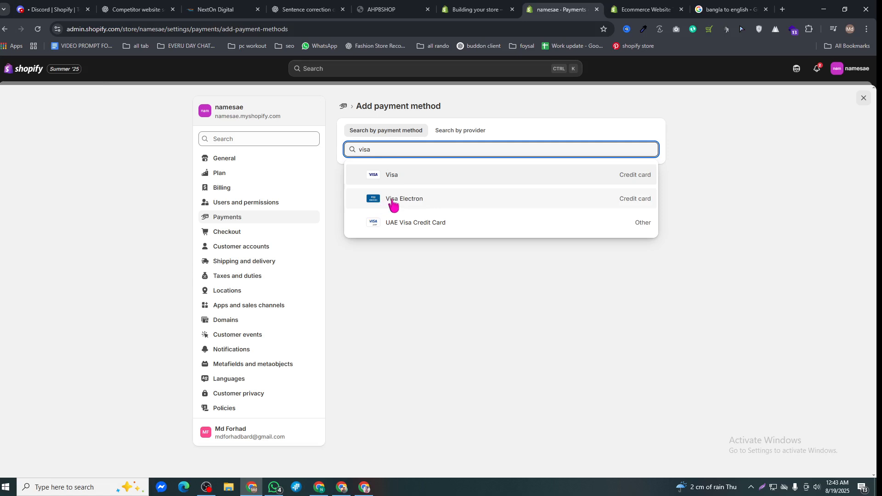
pyautogui.click(418, 178)
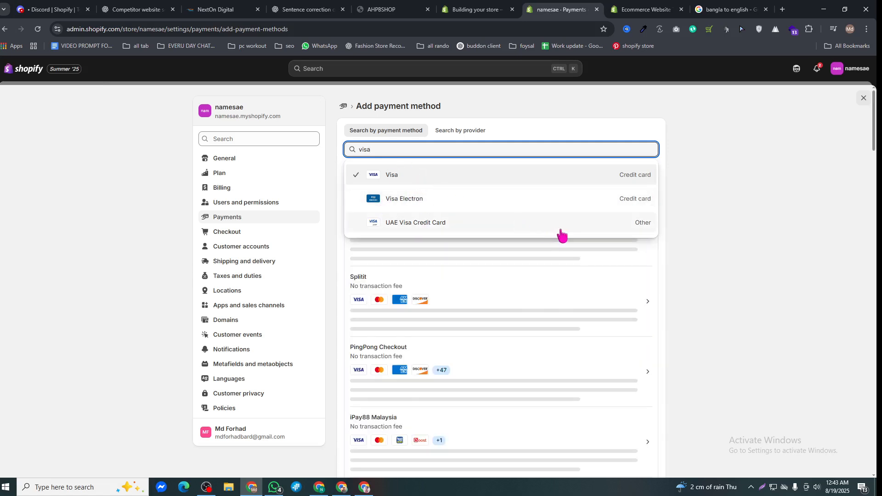
pyautogui.click(690, 214)
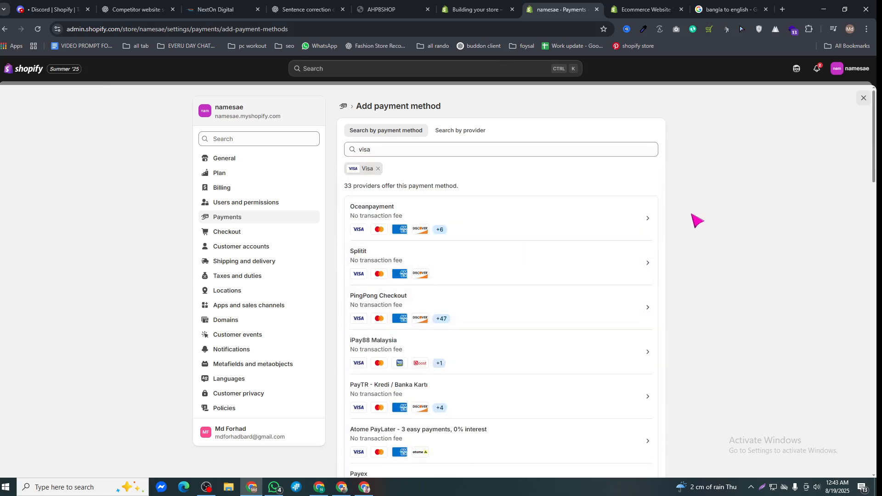
pyautogui.click(345, 110)
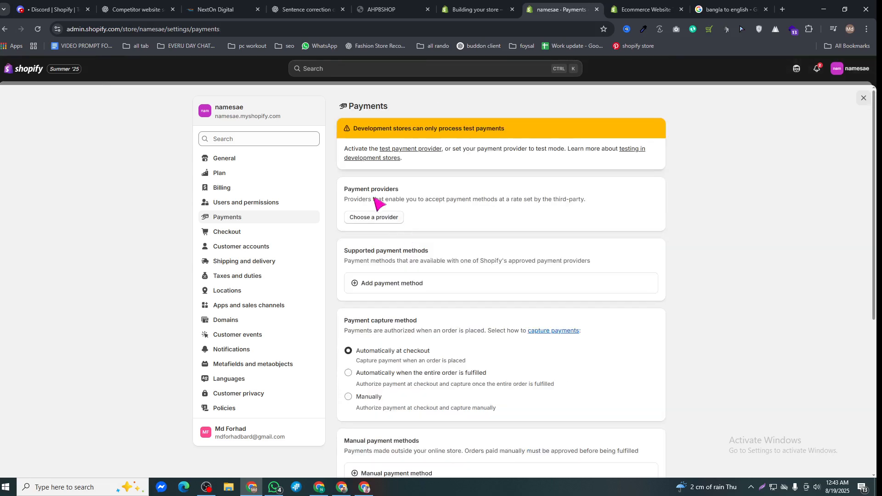
# Examine the list of third-party payment providers and return to the payment settings.
pyautogui.click(384, 217)
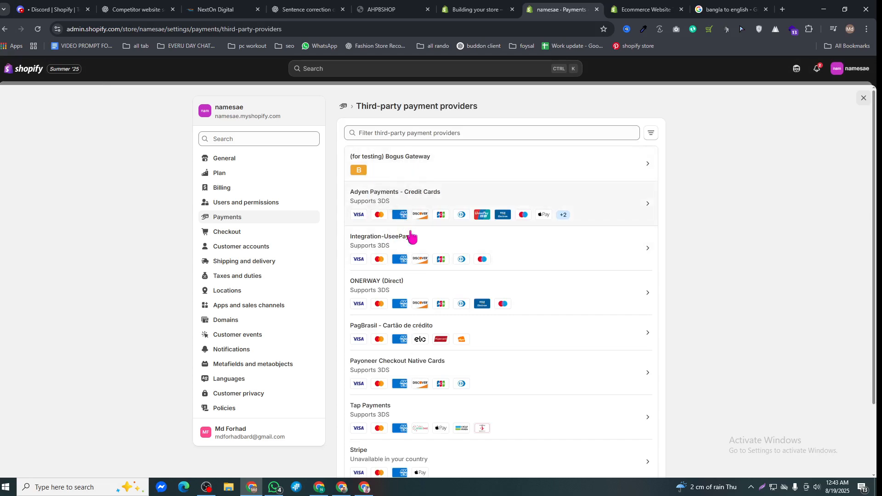
pyautogui.scroll(-3, 418, 251)
pyautogui.scroll(3, 448, 345)
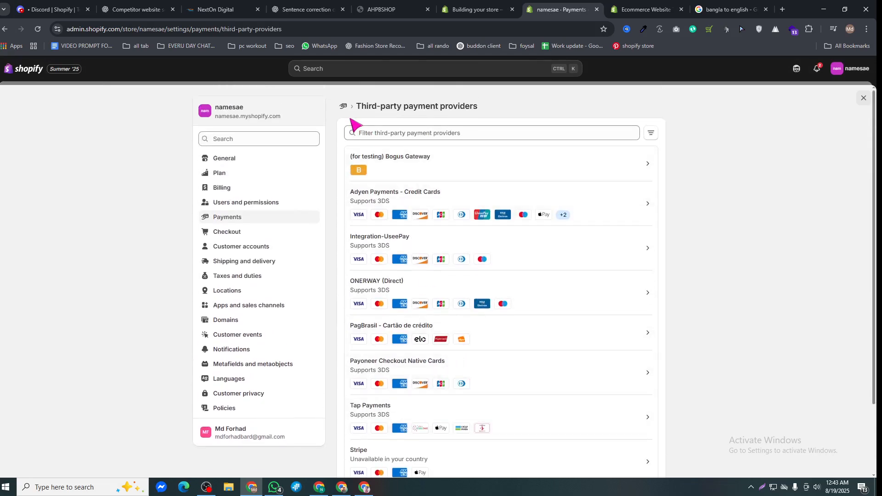
pyautogui.moveTo(361, 111); pyautogui.dragTo(495, 112)
pyautogui.click(495, 112)
pyautogui.click(343, 107)
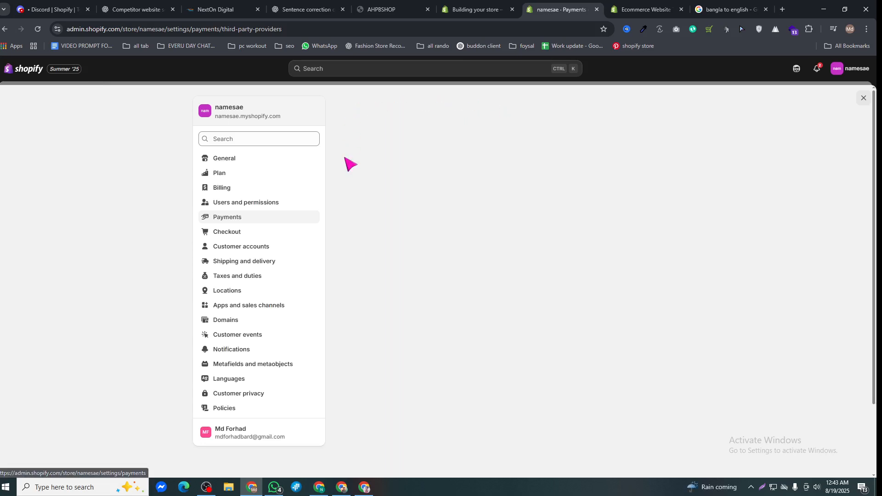
# Add a North America shipping zone covering the United States to the general shipping profile.
pyautogui.click(263, 267)
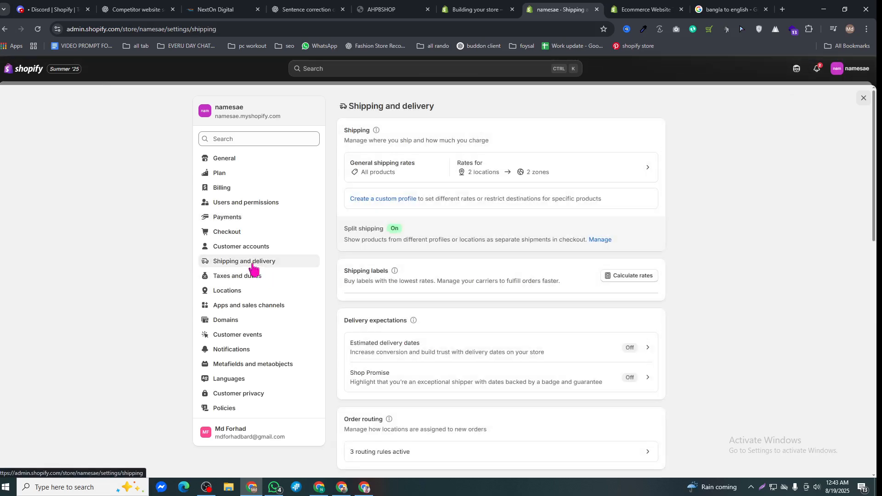
pyautogui.click(388, 172)
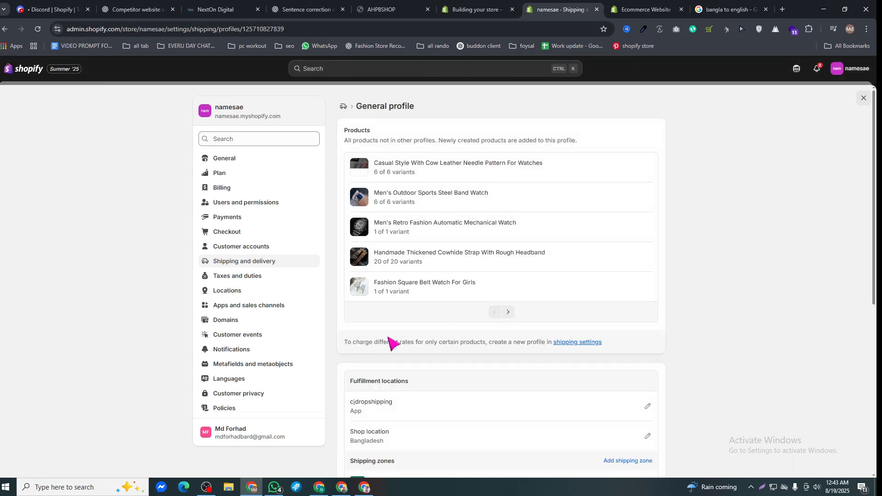
pyautogui.scroll(-4, 400, 339)
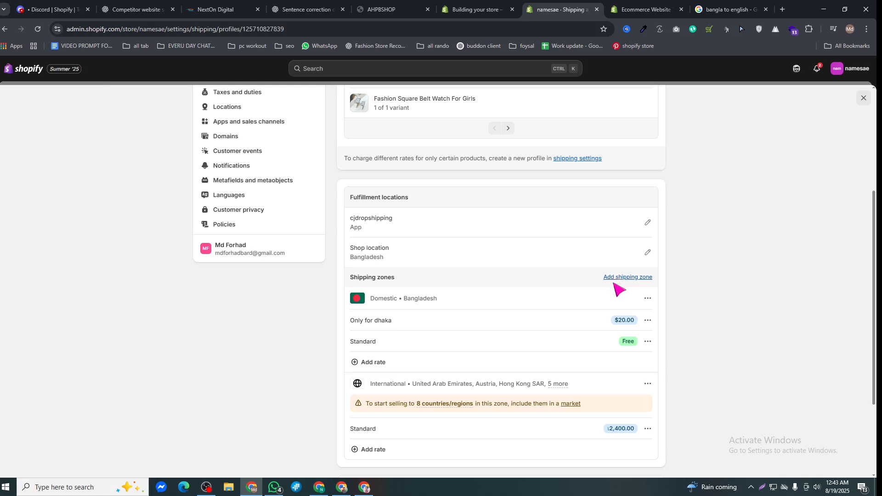
pyautogui.click(621, 280)
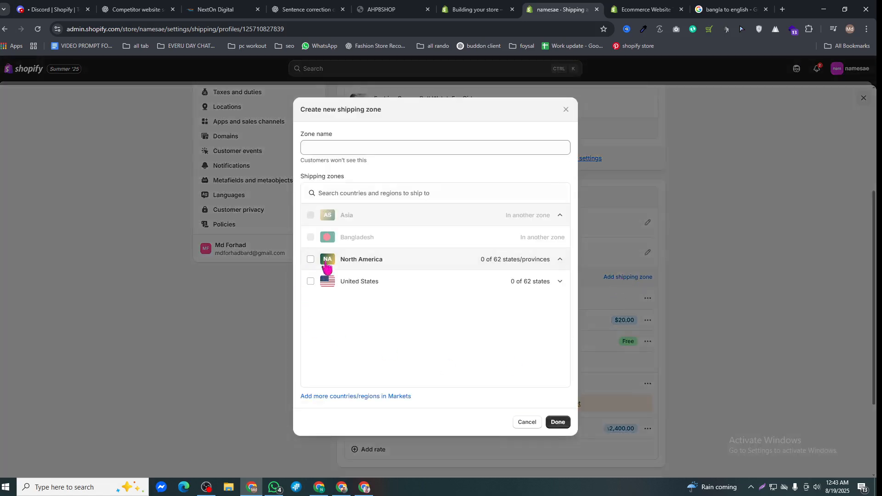
pyautogui.click(311, 282)
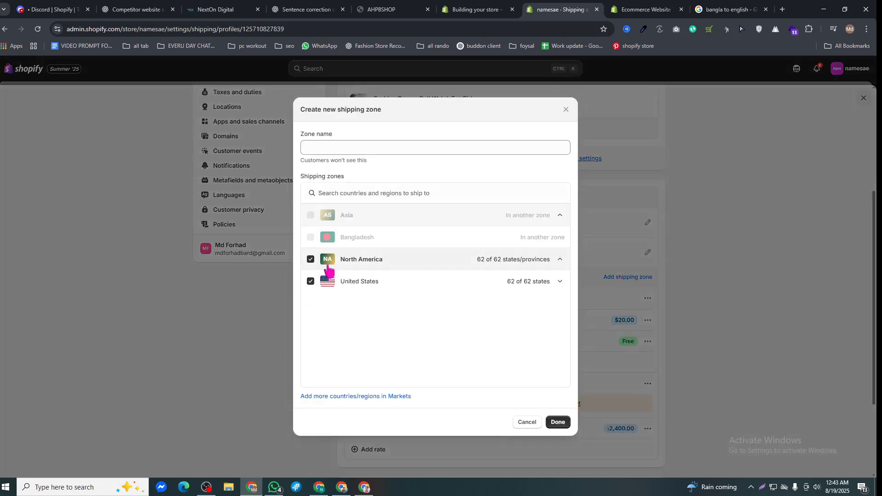
pyautogui.click(559, 422)
# Add a custom flat rate named "Free shipping" at $0.00 to the North America zone and save the shipping profile.
pyautogui.scroll(-5, 598, 382)
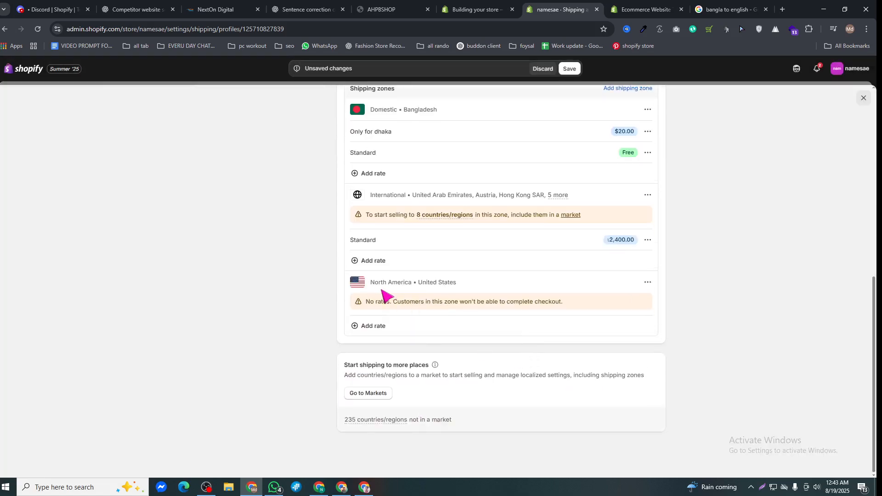
pyautogui.click(368, 327)
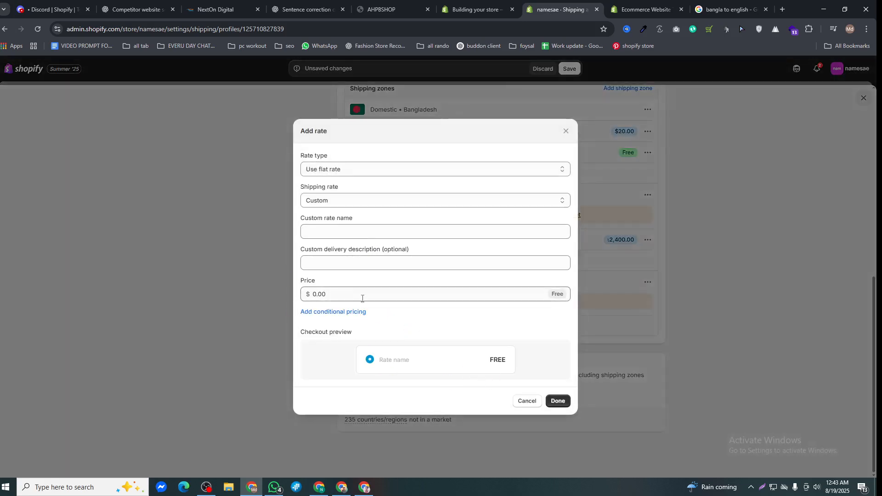
pyautogui.click(330, 232)
pyautogui.write('Free shipp')
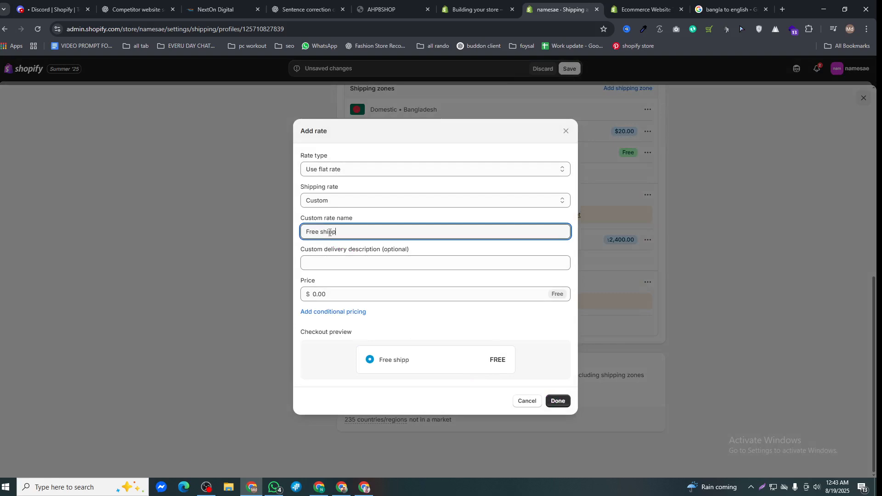
pyautogui.click(558, 401)
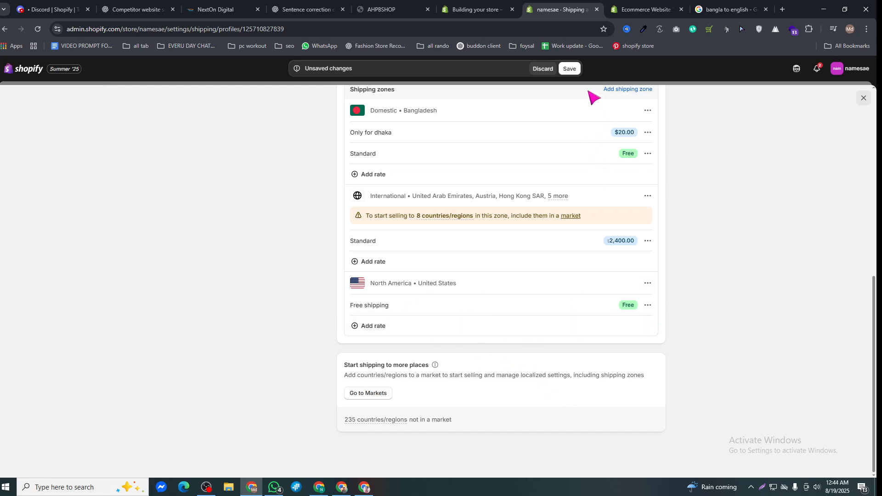
pyautogui.click(572, 70)
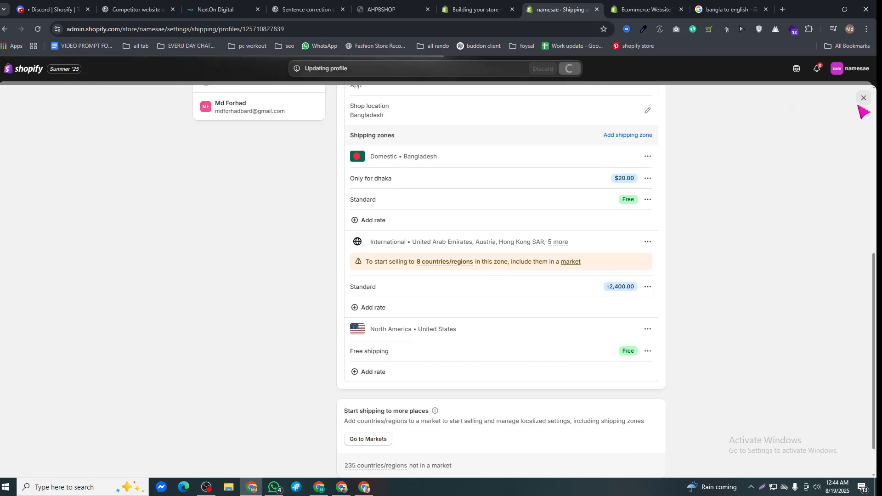
# Leave the shipping settings and search for "deser" among the apps, continuing the search in the Shopify App Store.
pyautogui.click(863, 99)
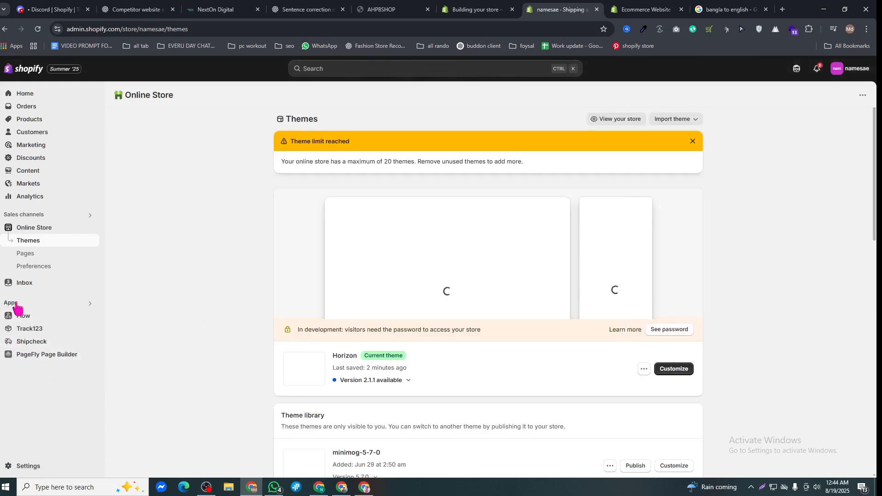
pyautogui.click(14, 303)
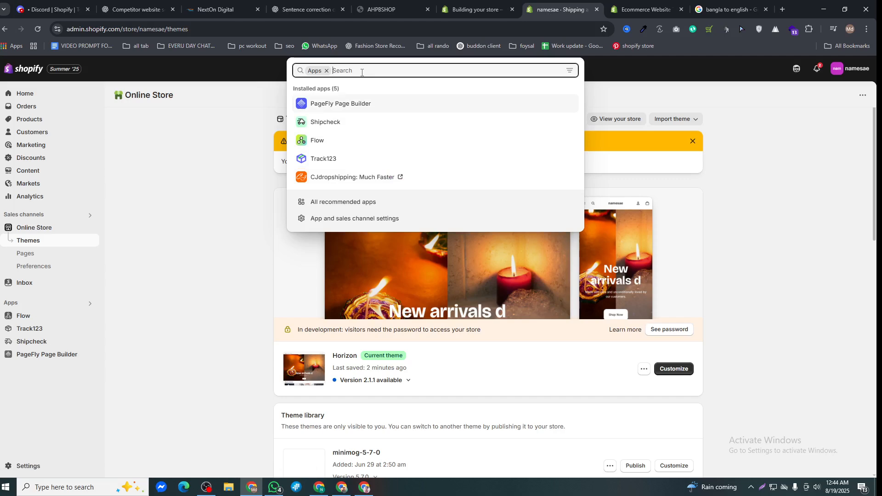
pyautogui.write('de')
pyautogui.press('BackSpace')
pyautogui.press('BackSpace')
pyautogui.write('deser')
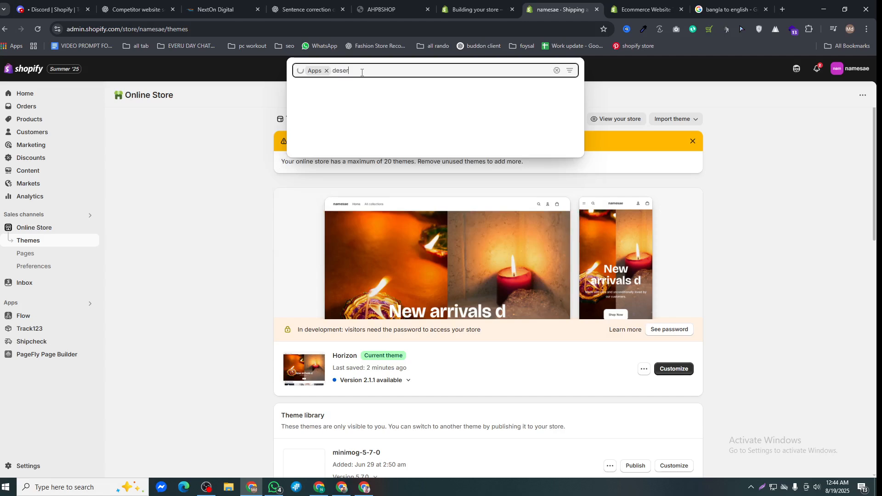
pyautogui.press('Return')
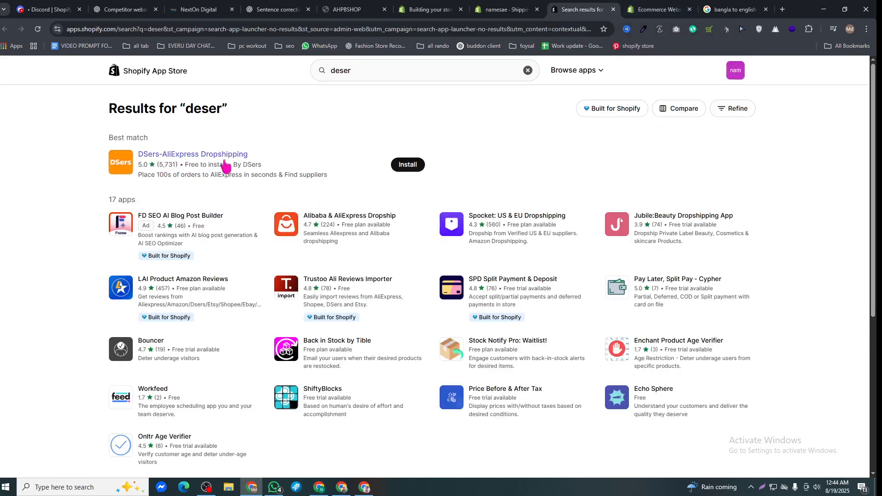
# Open the DSers-AliExpress Dropshipping app listing, examine its pricing plans and merchant reviews, and return to the store's themes page.
pyautogui.click(193, 164)
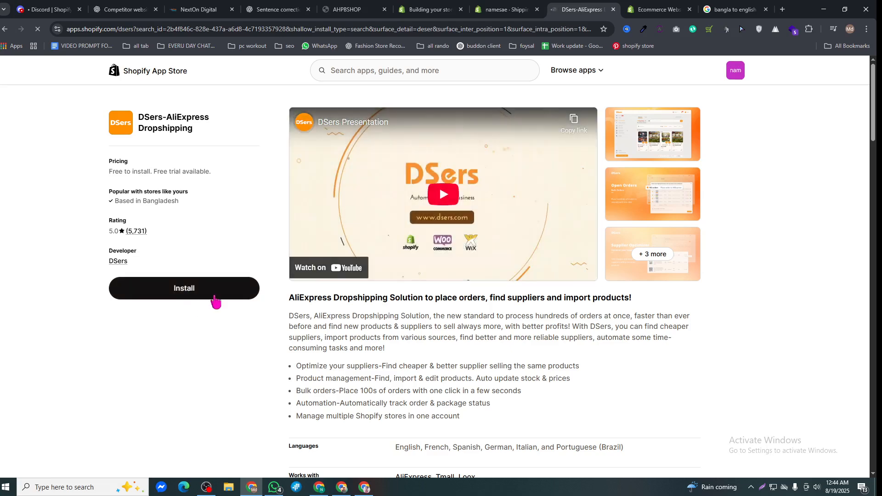
pyautogui.scroll(-5, 177, 317)
pyautogui.scroll(-5, 174, 313)
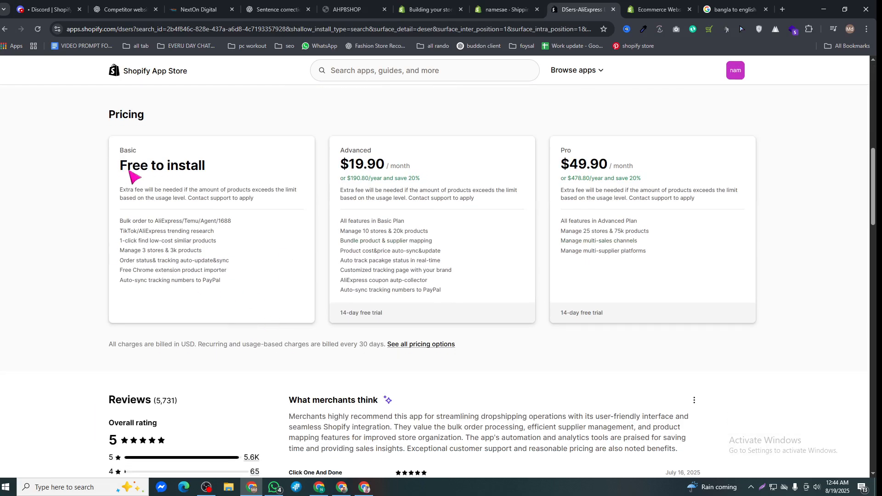
pyautogui.moveTo(119, 120); pyautogui.dragTo(680, 291)
pyautogui.click(372, 333)
pyautogui.scroll(-6, 371, 333)
pyautogui.moveTo(96, 116); pyautogui.dragTo(282, 307)
pyautogui.click(282, 308)
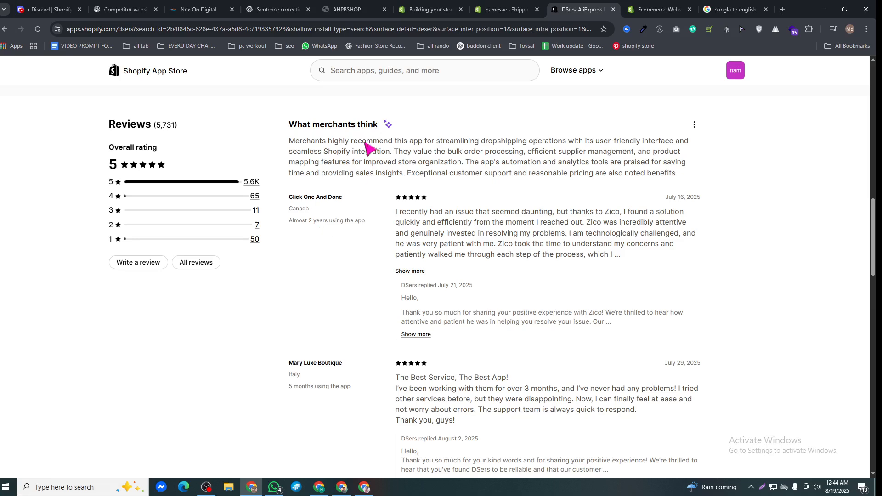
pyautogui.click(505, 9)
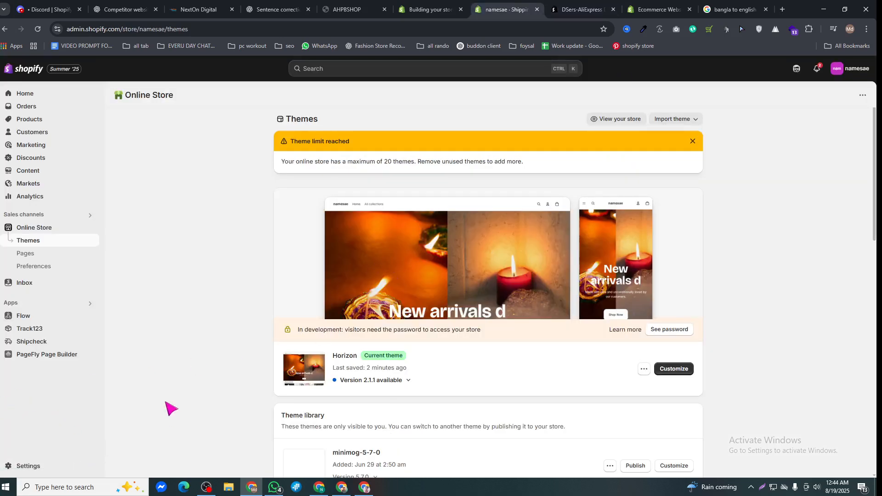
pyautogui.scroll(-3, 487, 328)
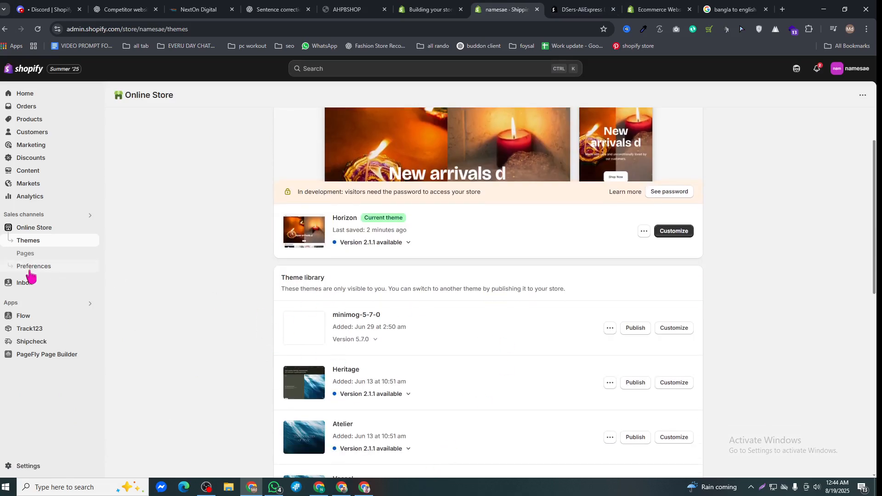